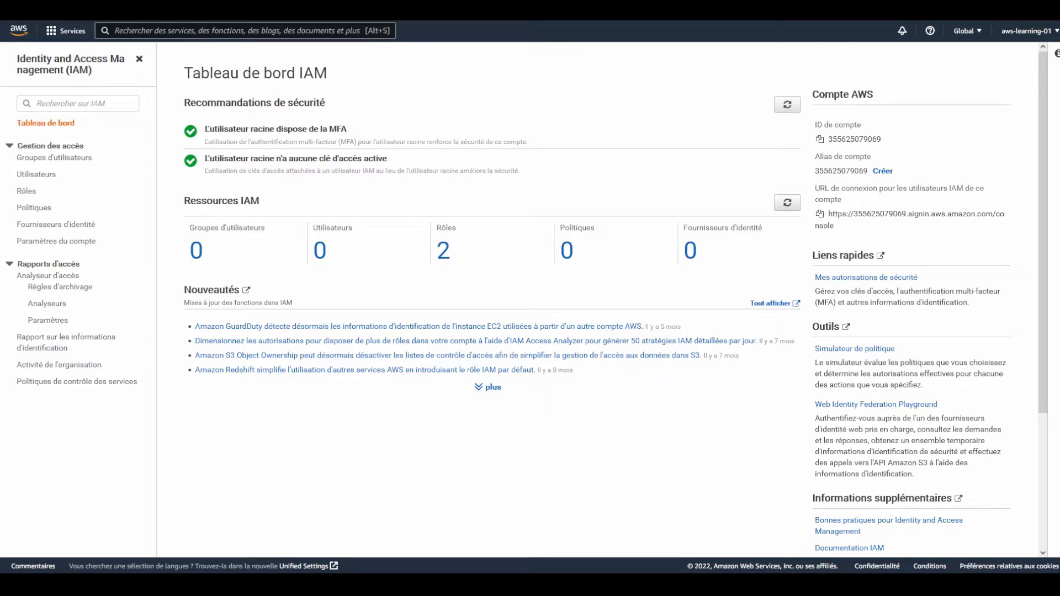
Look through the region list, then collapse and re-expand the IAM sidebar sections
left_click(960, 33)
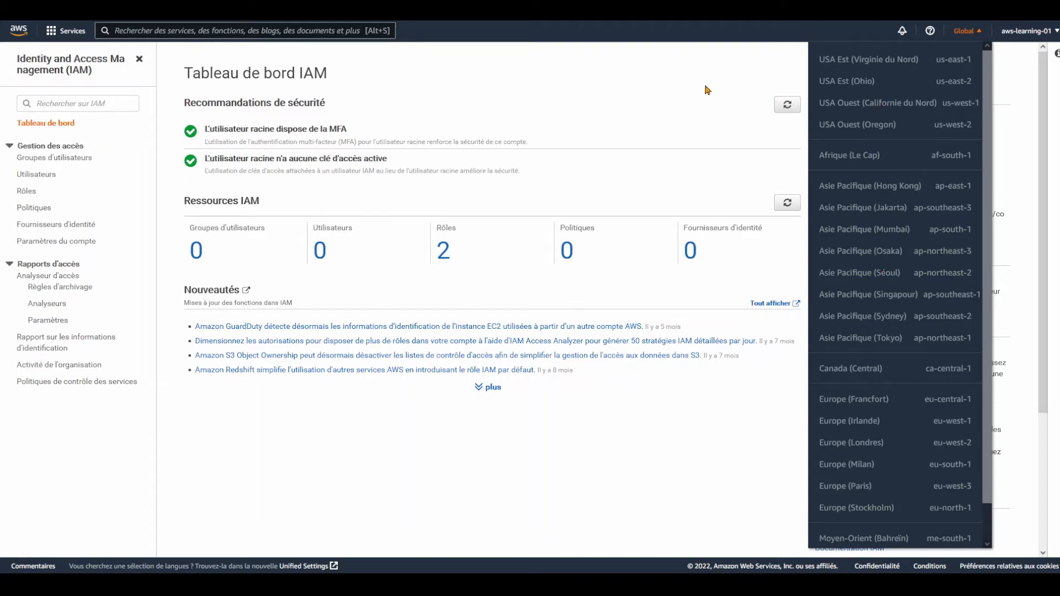
left_click(504, 104)
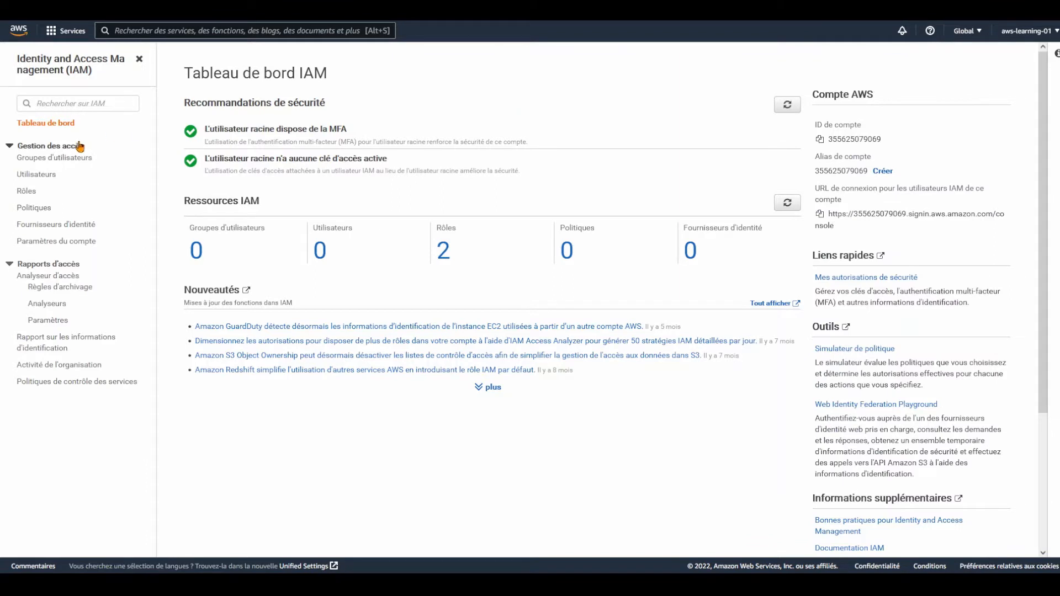
left_click(10, 146)
left_click(12, 172)
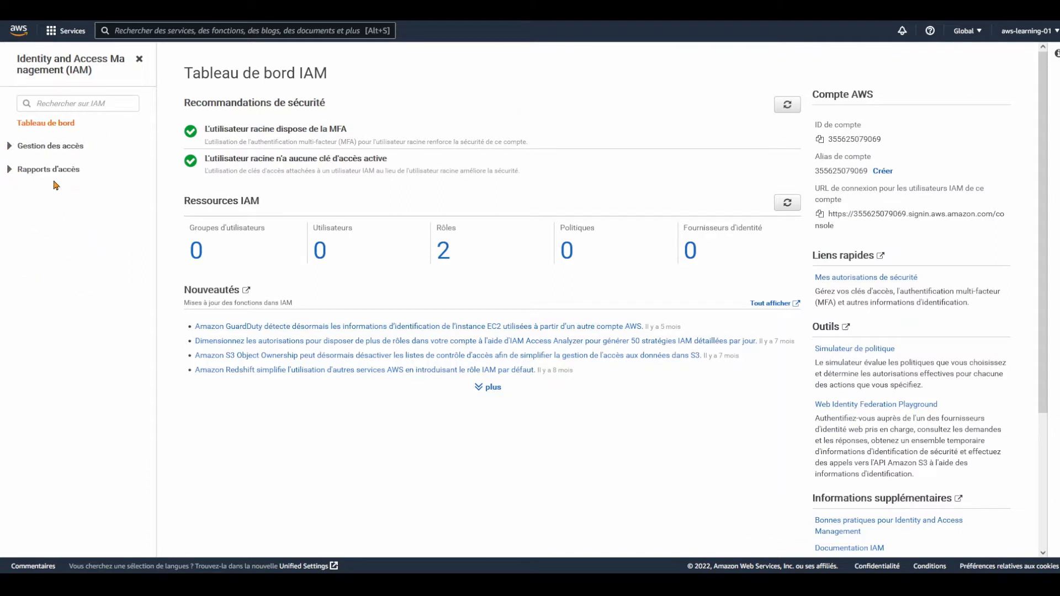
left_click(10, 172)
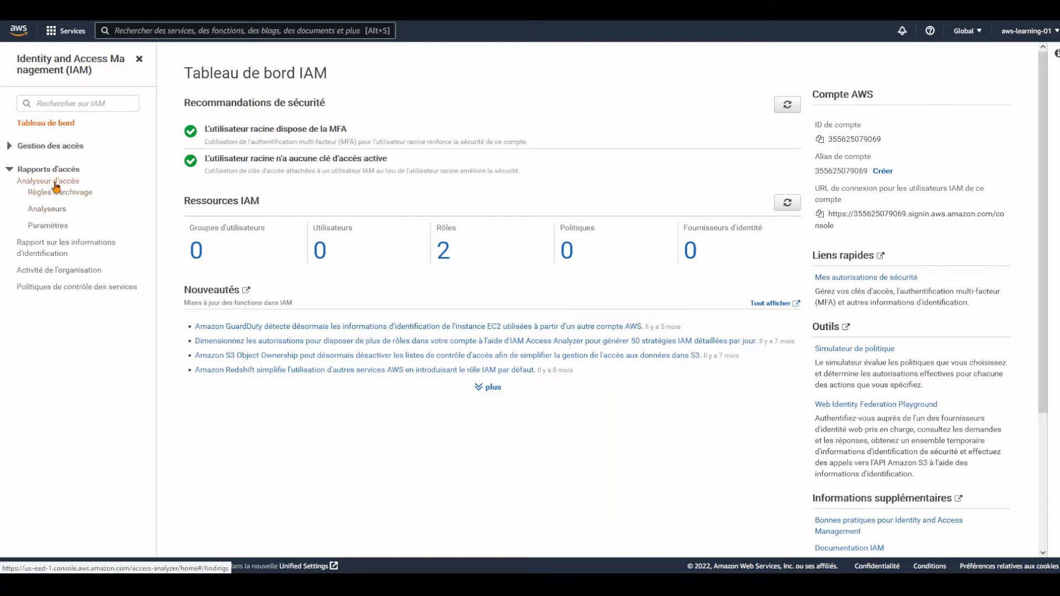
left_click(10, 146)
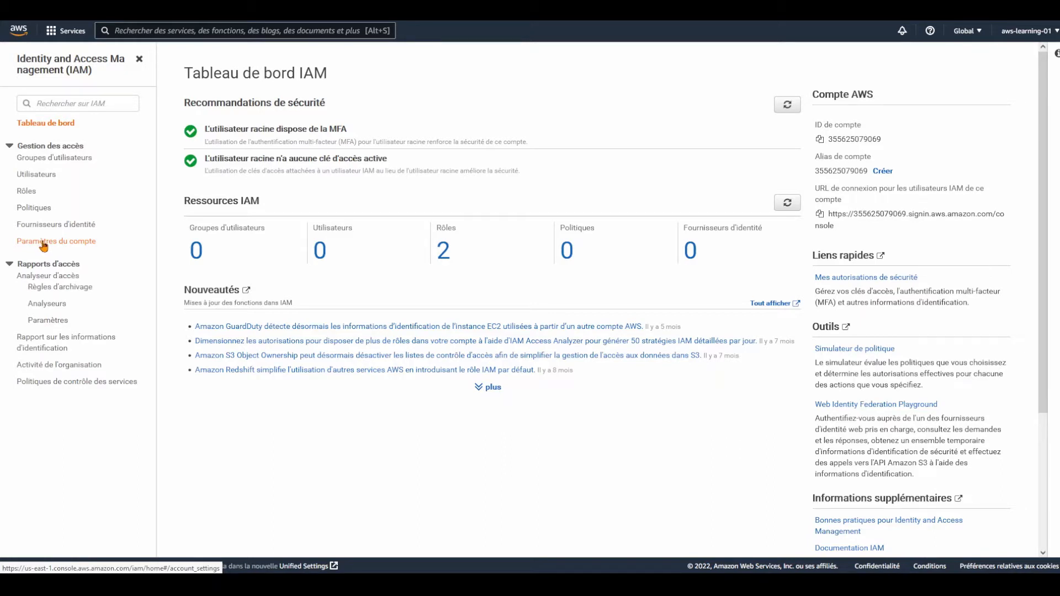
From the Users list, start adding a user and begin typing 'awsl-user' as its name
left_click(27, 180)
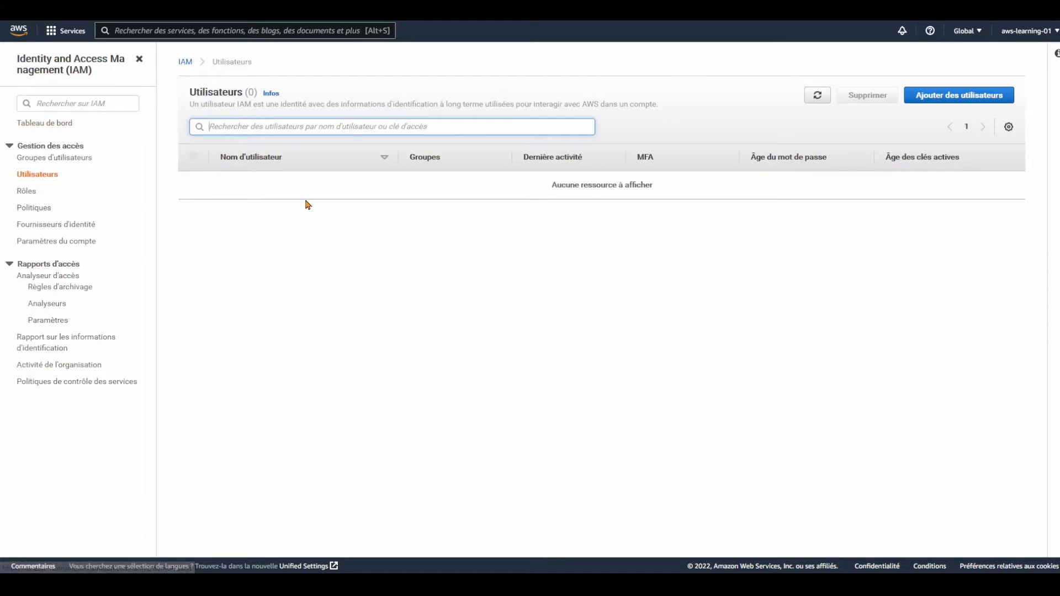
left_click(941, 103)
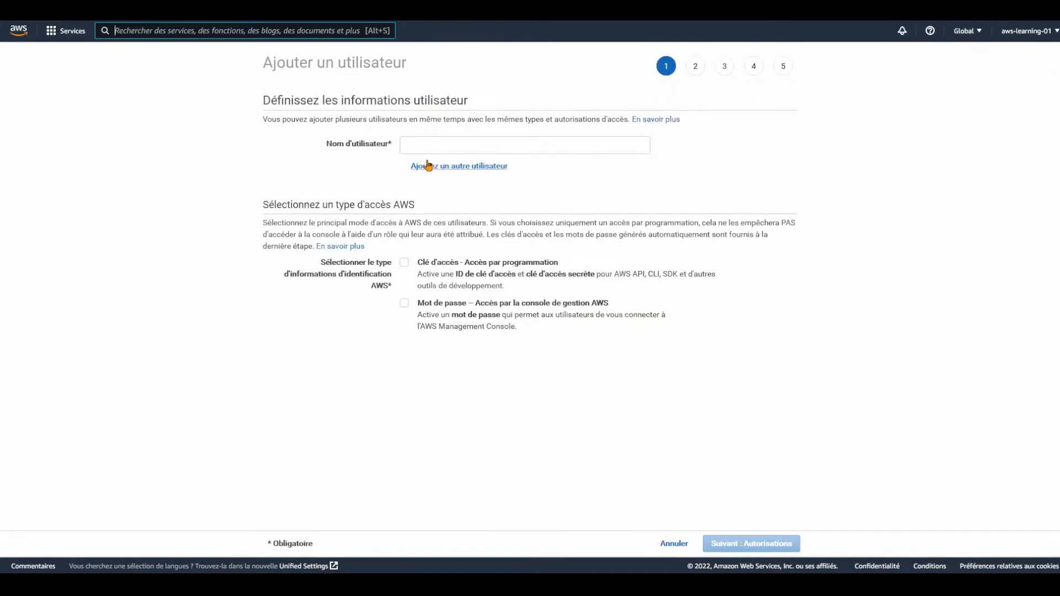
left_click(430, 148)
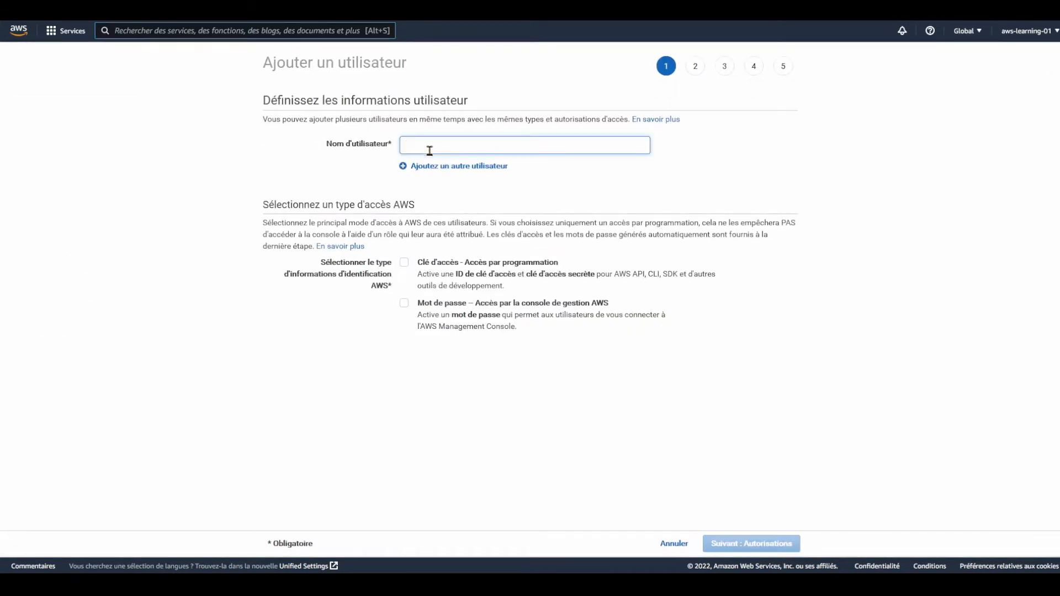
type("aws")
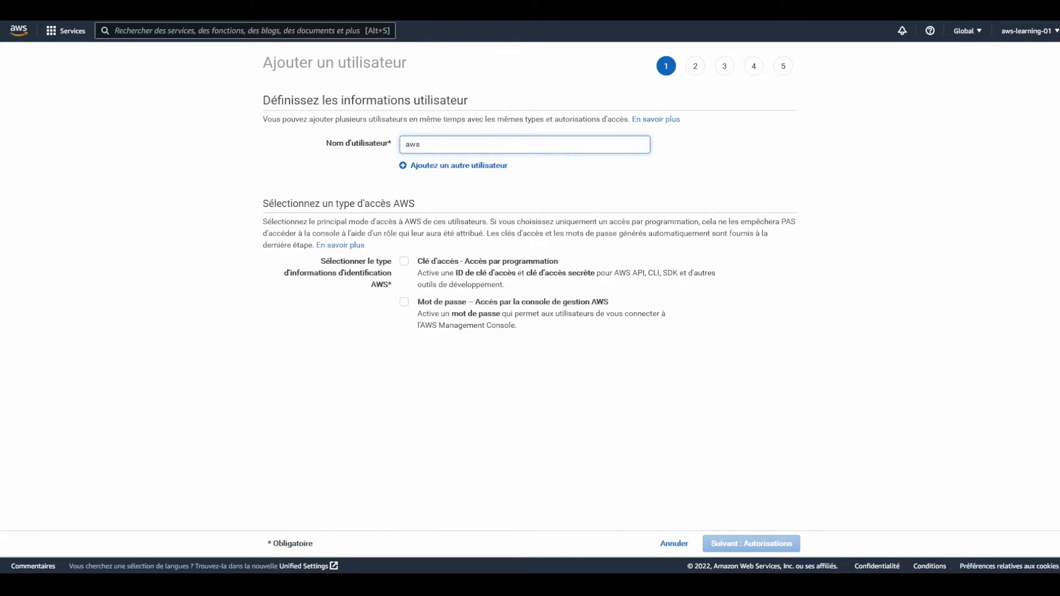
type("l-user")
Enable console sign-in with a custom password, no forced reset, and access-key programmatic access
left_click(403, 302)
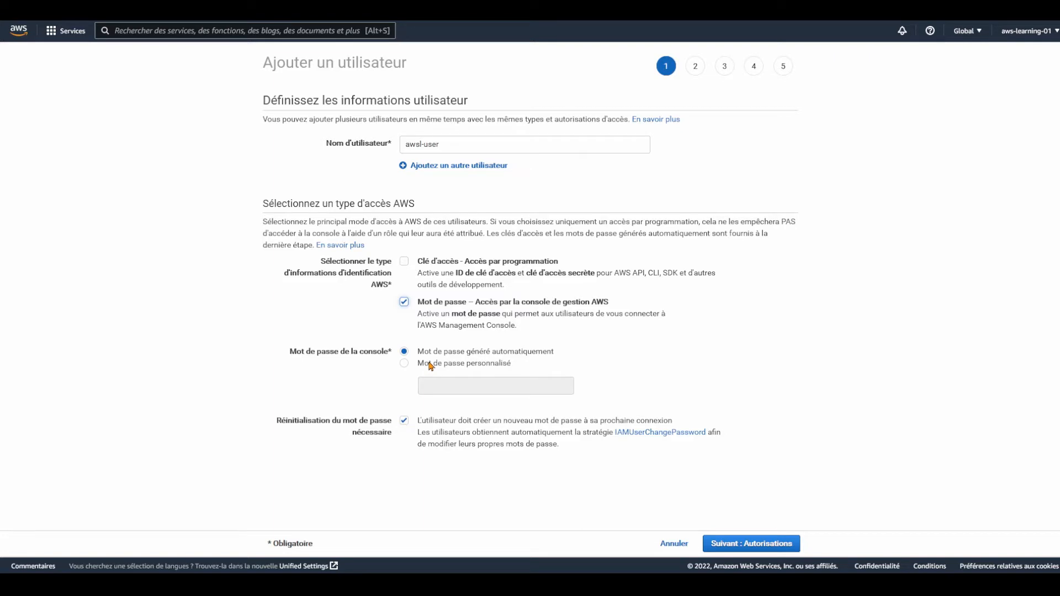
left_click(417, 364)
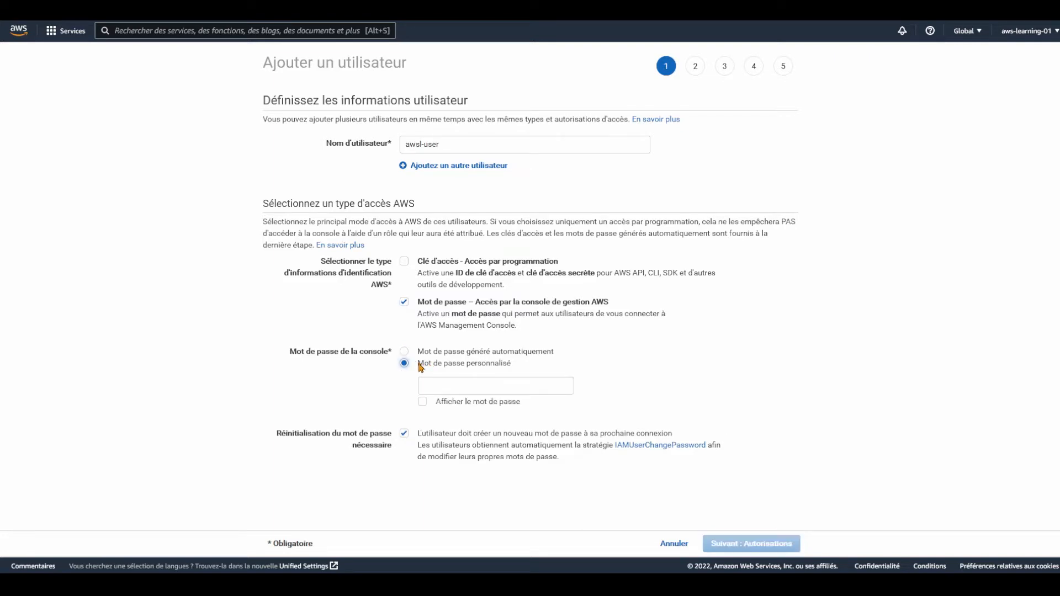
left_click(439, 387)
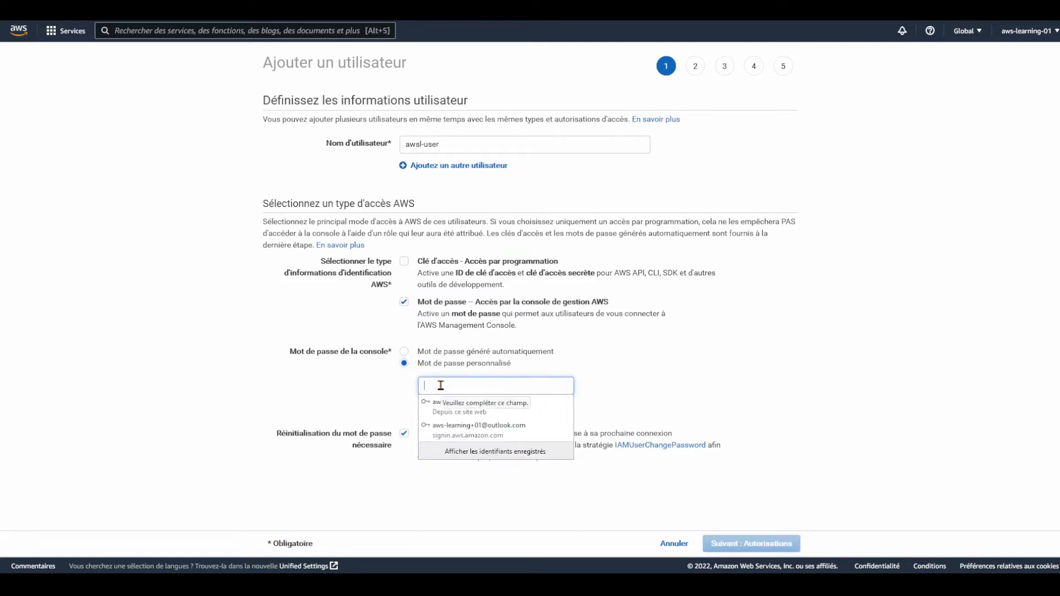
type("a*********")
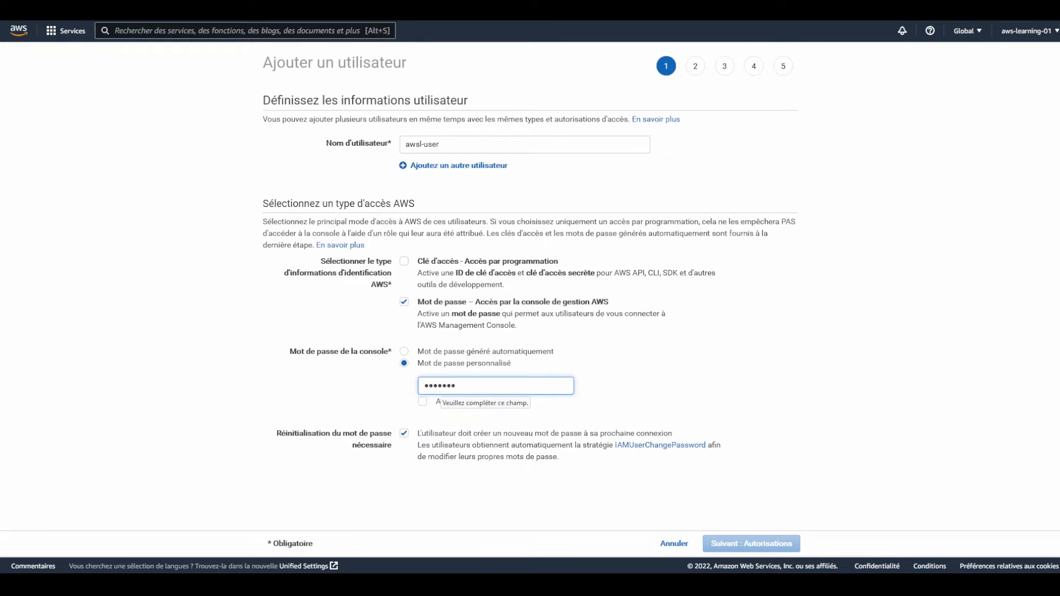
type("****")
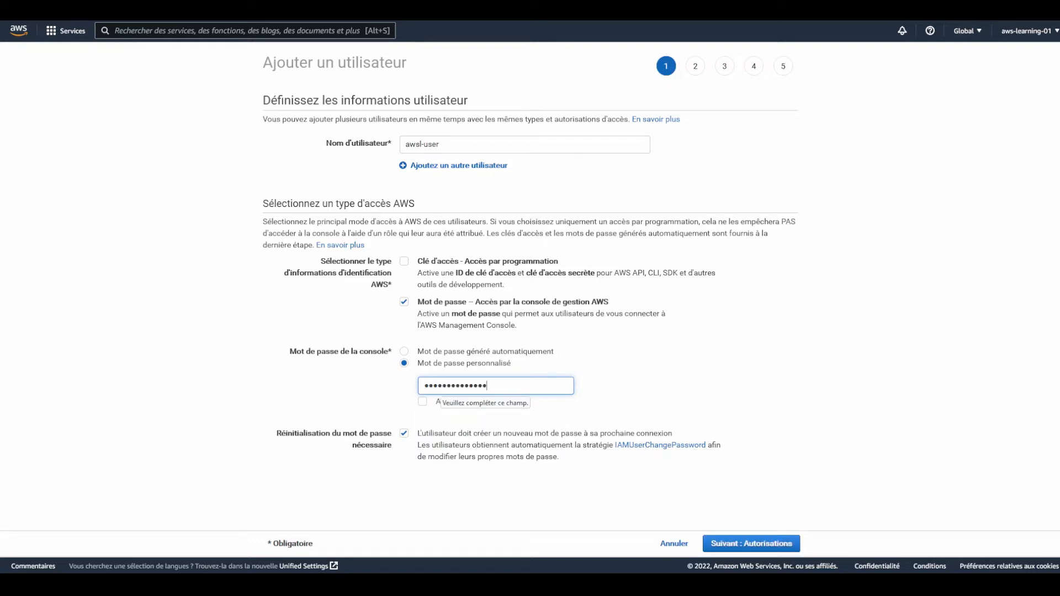
type("***")
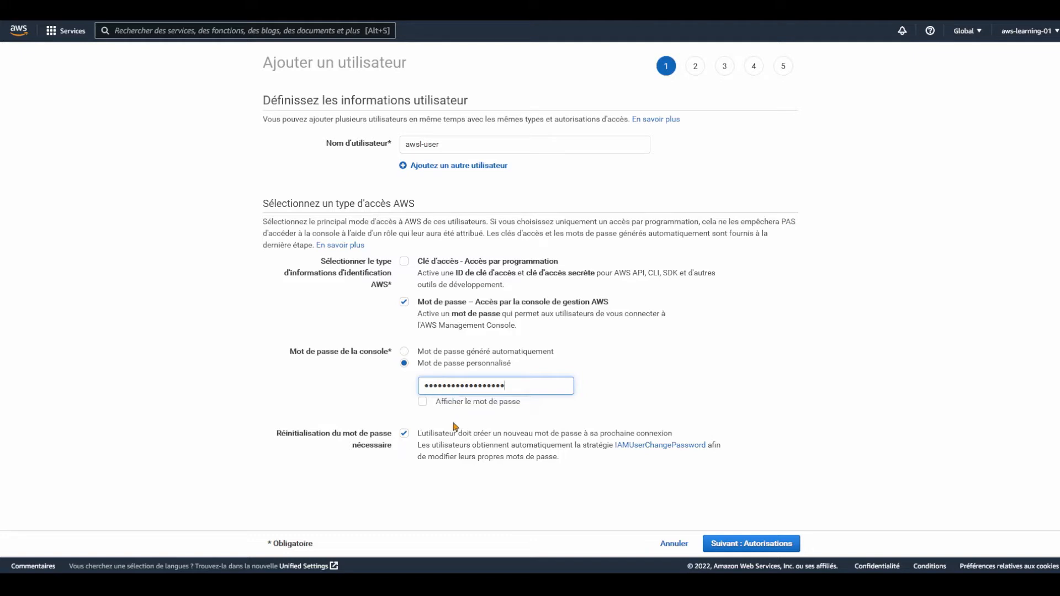
left_click(403, 436)
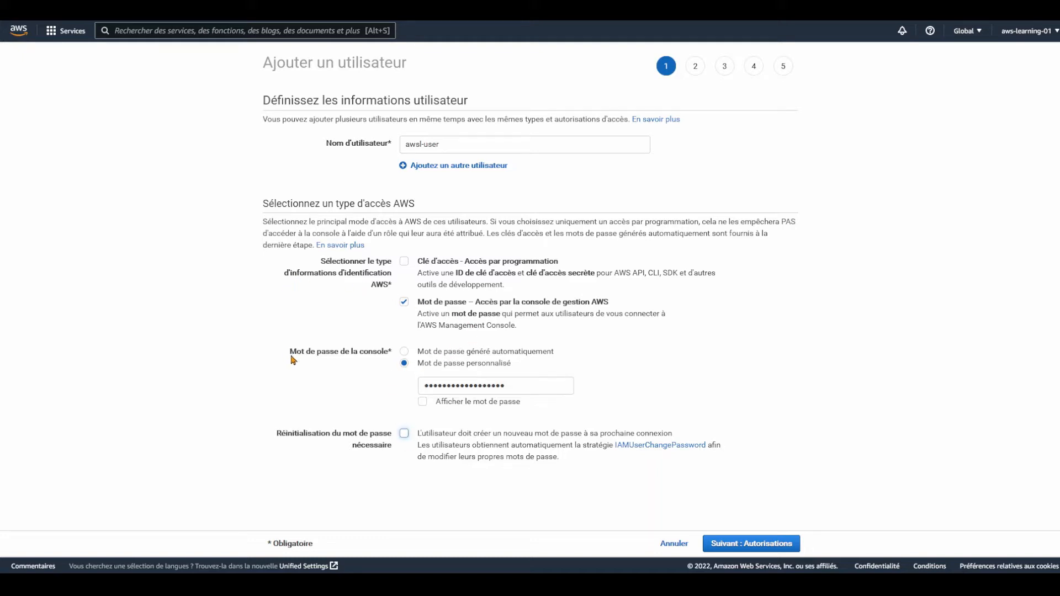
left_click(405, 263)
Untick access-key access, continue to Permissions, and save the new login in the browser
left_click(405, 263)
left_click(783, 544)
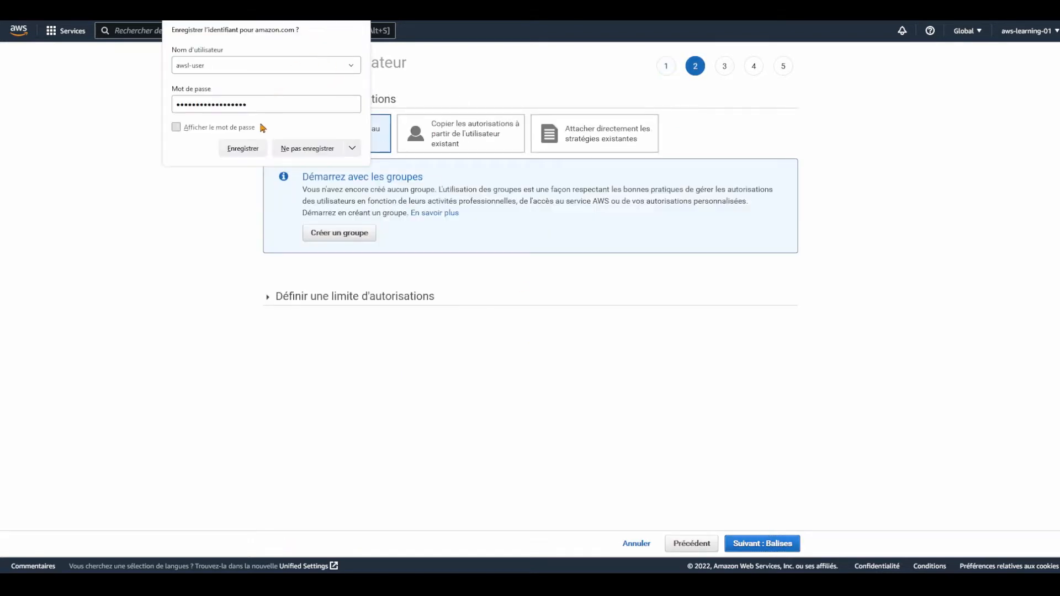
left_click(241, 148)
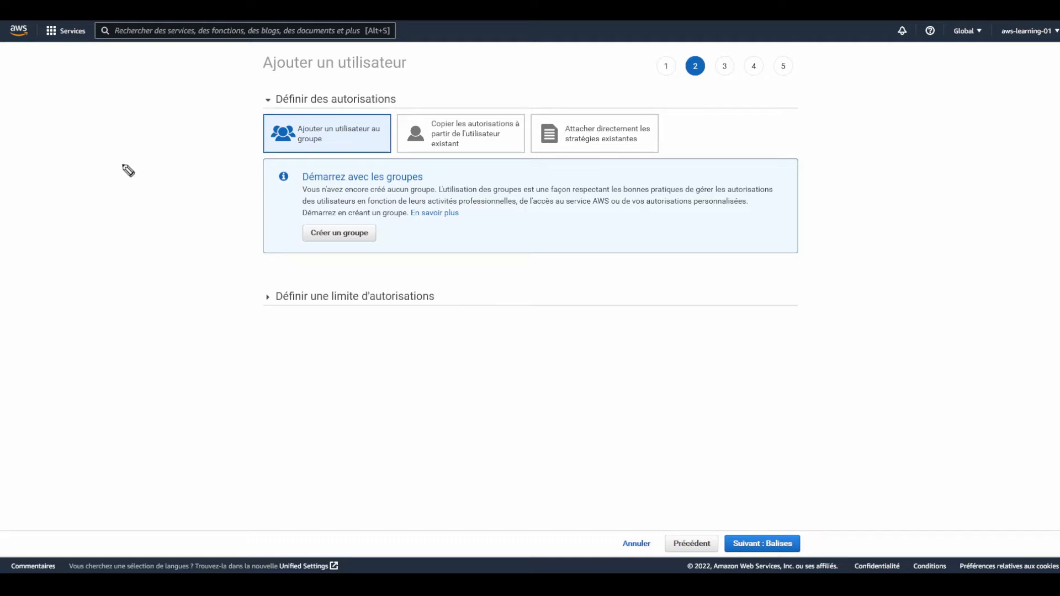
mouse_move(91, 113)
left_mouse_down()
mouse_move(79, 129)
mouse_move(126, 125)
mouse_move(138, 110)
left_mouse_up()
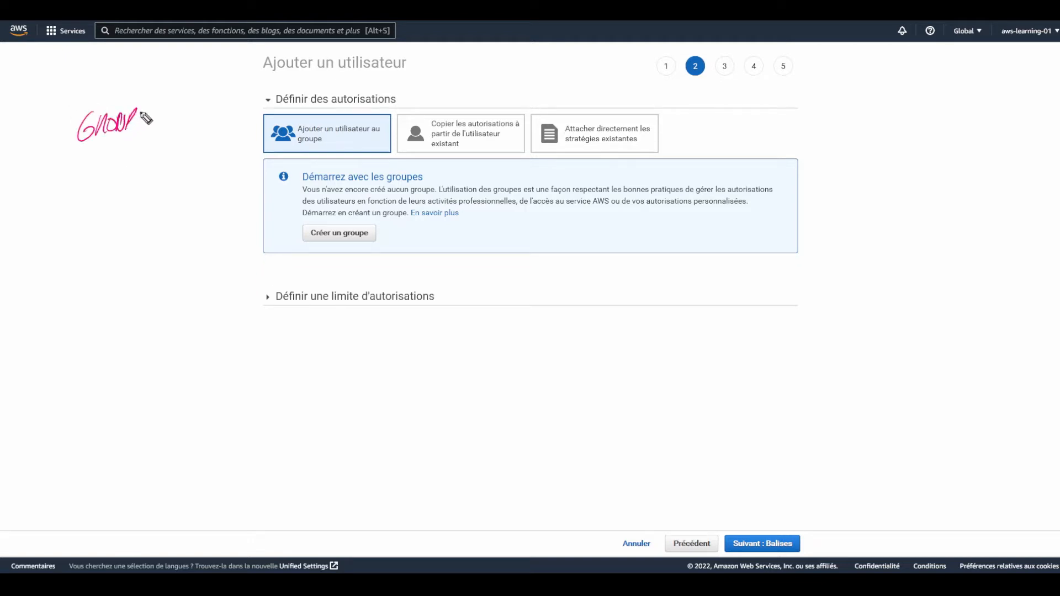
mouse_move(72, 128)
left_mouse_down()
mouse_move(25, 268)
mouse_move(214, 188)
mouse_move(150, 126)
left_mouse_up()
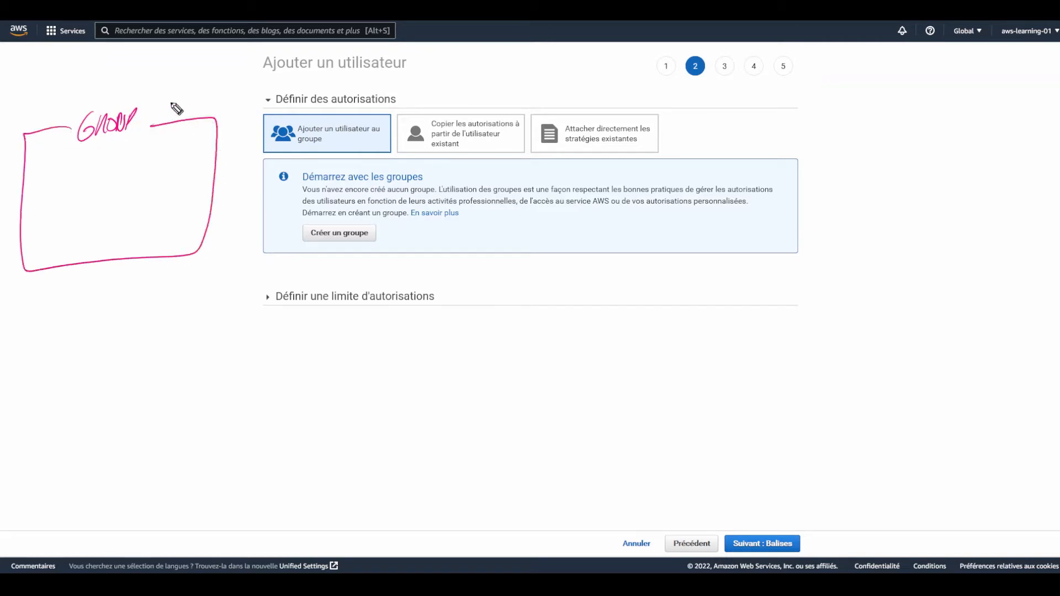
mouse_move(78, 185)
left_mouse_down()
mouse_move(69, 217)
mouse_move(82, 227)
left_mouse_up()
left_click_drag(72, 222, 89, 219)
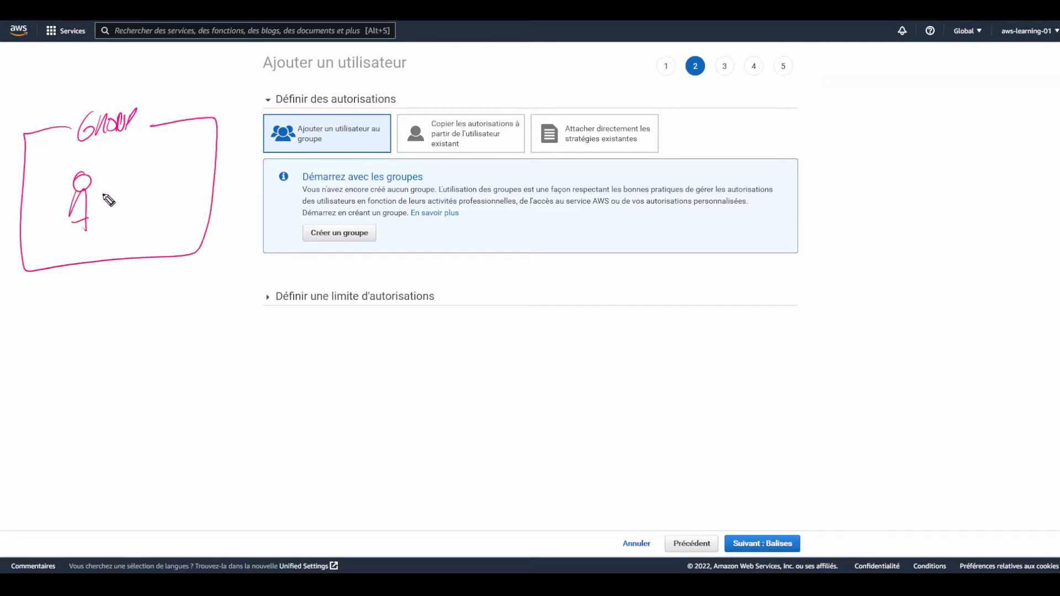
left_click_drag(123, 175, 133, 175)
left_click_drag(121, 192, 133, 216)
left_click_drag(114, 223, 142, 208)
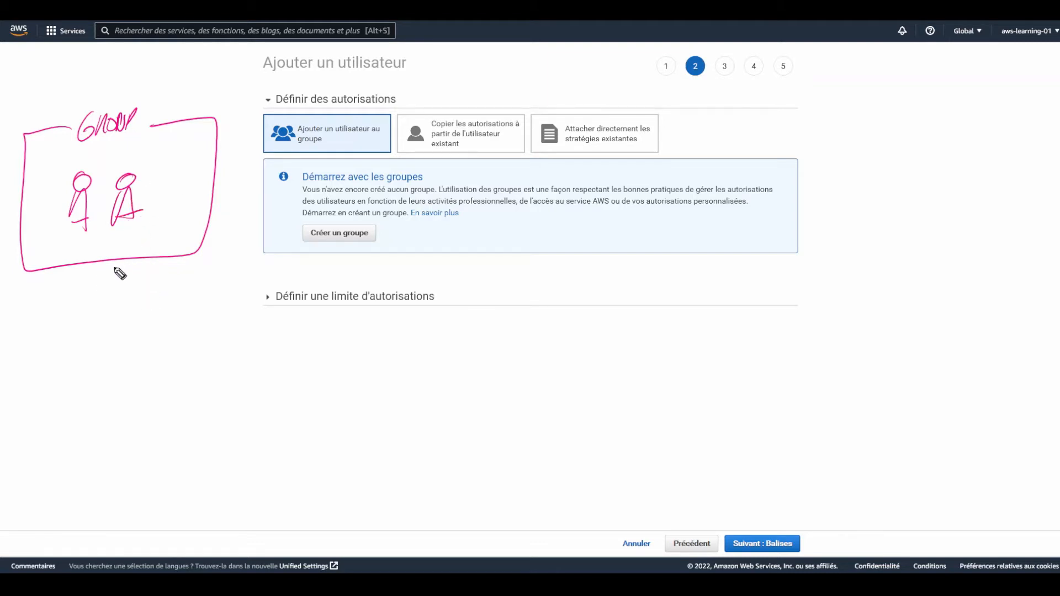
mouse_move(112, 260)
left_mouse_down()
mouse_move(117, 320)
mouse_move(79, 393)
left_mouse_up()
mouse_move(71, 318)
left_mouse_down()
mouse_move(177, 302)
mouse_move(95, 409)
left_mouse_up()
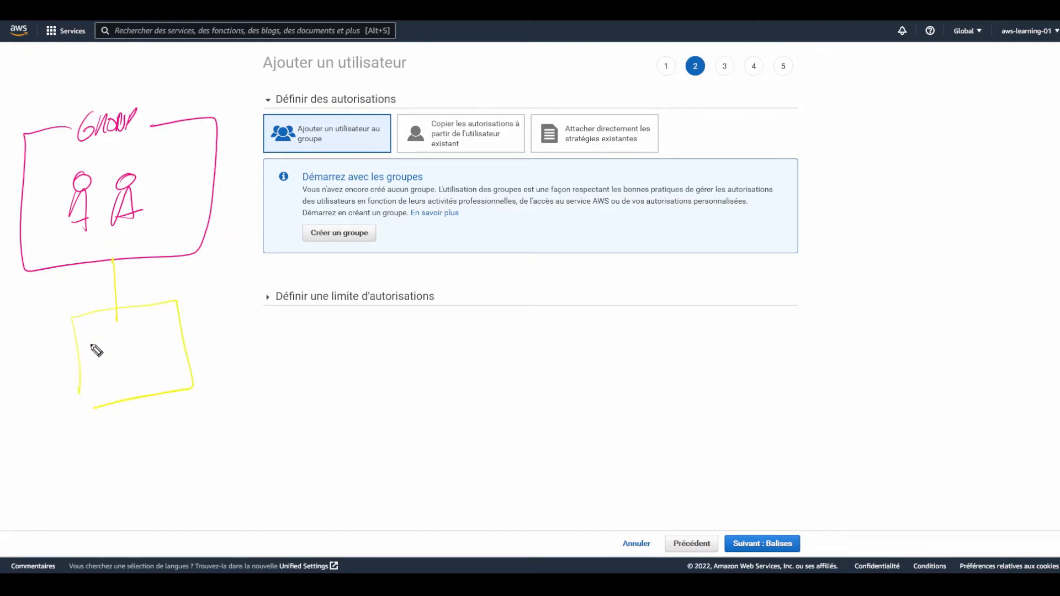
mouse_move(94, 332)
left_mouse_down()
mouse_move(118, 343)
mouse_move(148, 322)
mouse_move(173, 321)
mouse_move(171, 335)
left_mouse_up()
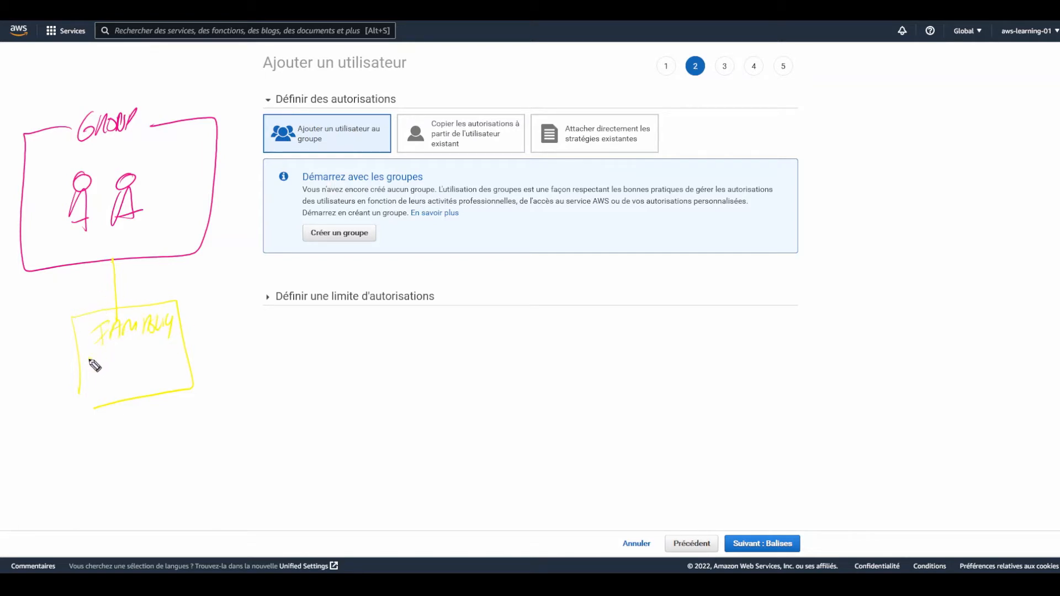
left_click_drag(90, 358, 124, 363)
mouse_move(132, 349)
left_mouse_down()
mouse_move(132, 359)
mouse_move(148, 358)
left_mouse_up()
left_click_drag(90, 385, 132, 391)
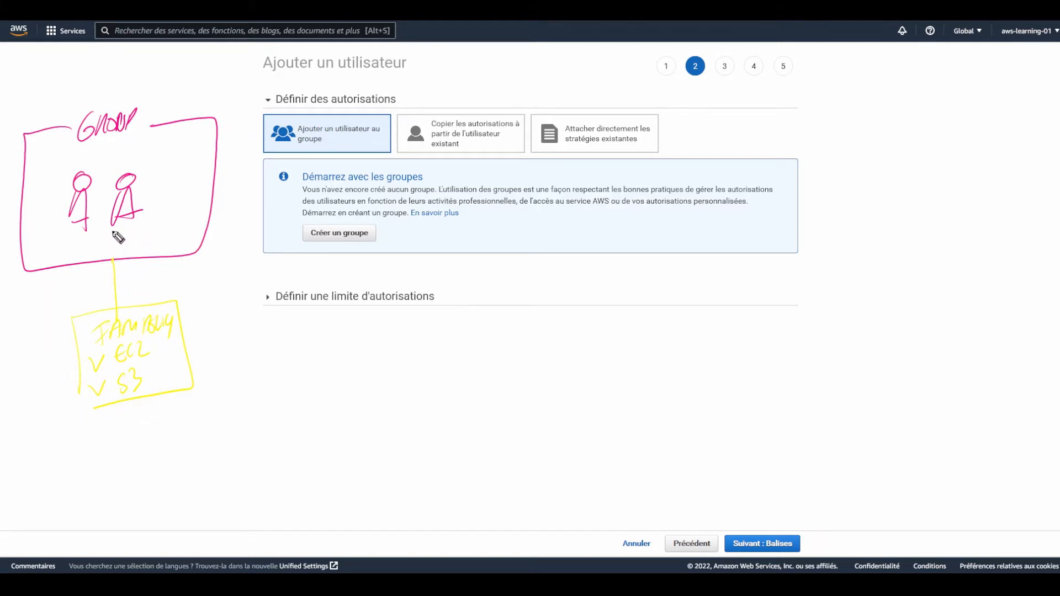
mouse_move(80, 171)
left_mouse_down()
mouse_move(115, 231)
mouse_move(146, 187)
mouse_move(133, 161)
left_mouse_up()
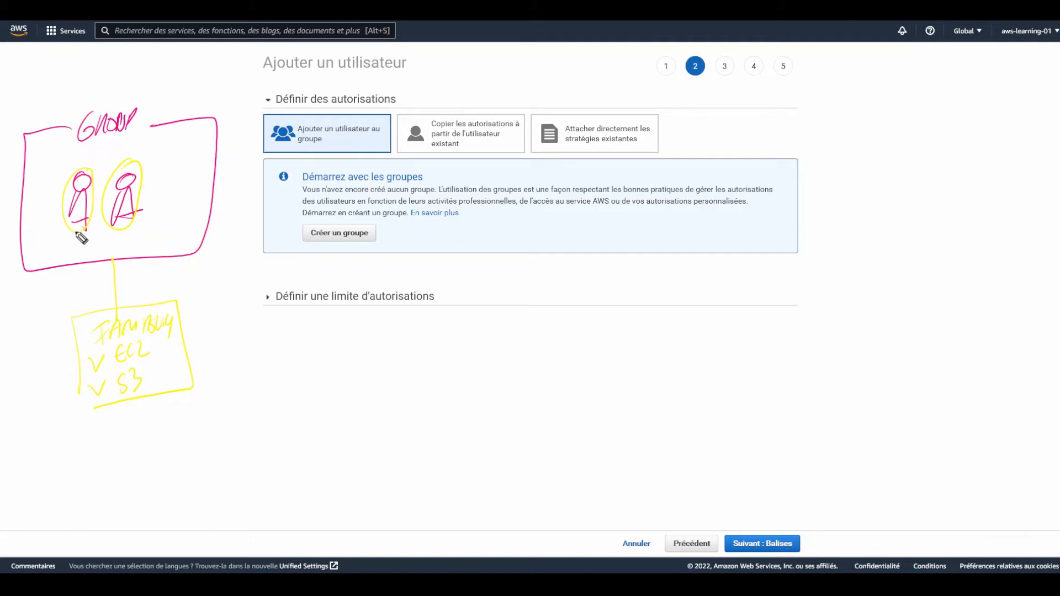
mouse_move(71, 230)
left_mouse_down()
mouse_move(36, 334)
mouse_move(43, 318)
left_mouse_up()
key("ctrl+shift+7")
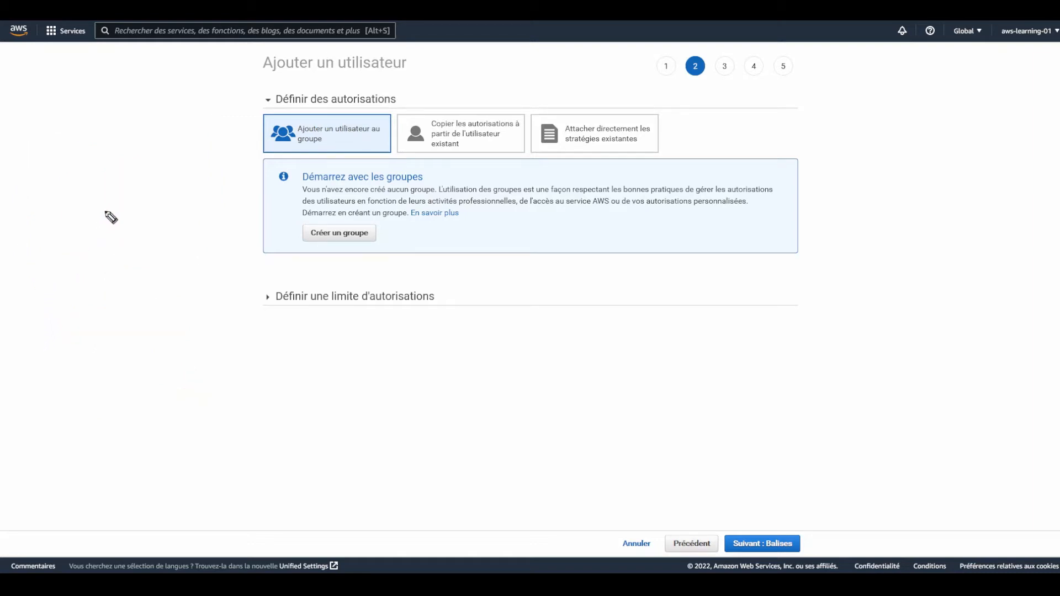
Choose 'copy permissions from existing user' and sketch a user with a permissions bracket beside it
left_click(494, 147)
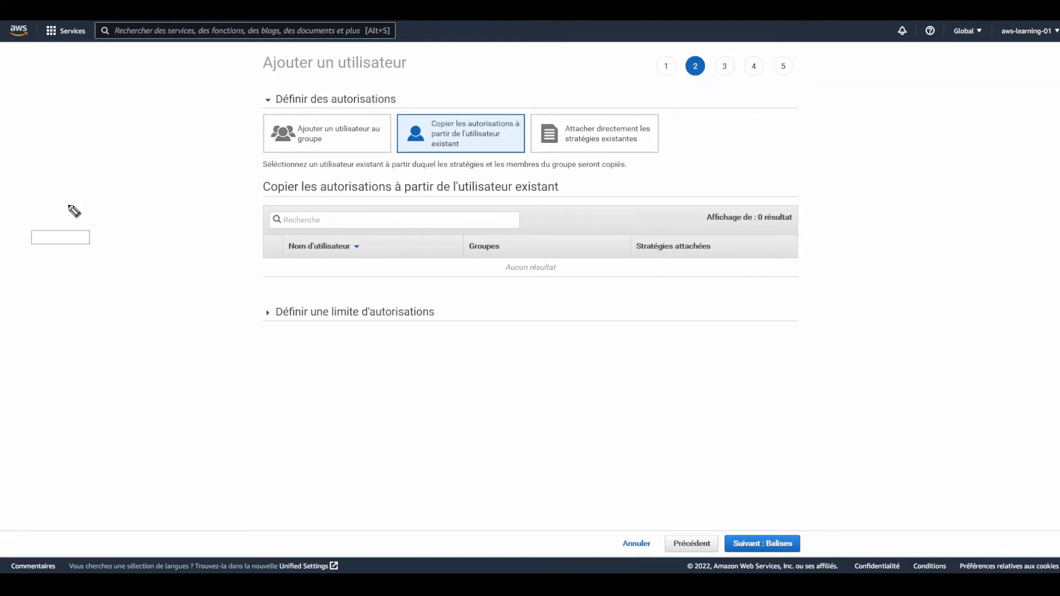
mouse_move(73, 210)
left_mouse_down()
mouse_move(64, 214)
mouse_move(72, 270)
mouse_move(124, 223)
left_mouse_up()
mouse_move(125, 156)
left_mouse_down()
mouse_move(137, 303)
mouse_move(293, 279)
mouse_move(171, 303)
left_mouse_up()
left_click_drag(144, 161, 183, 177)
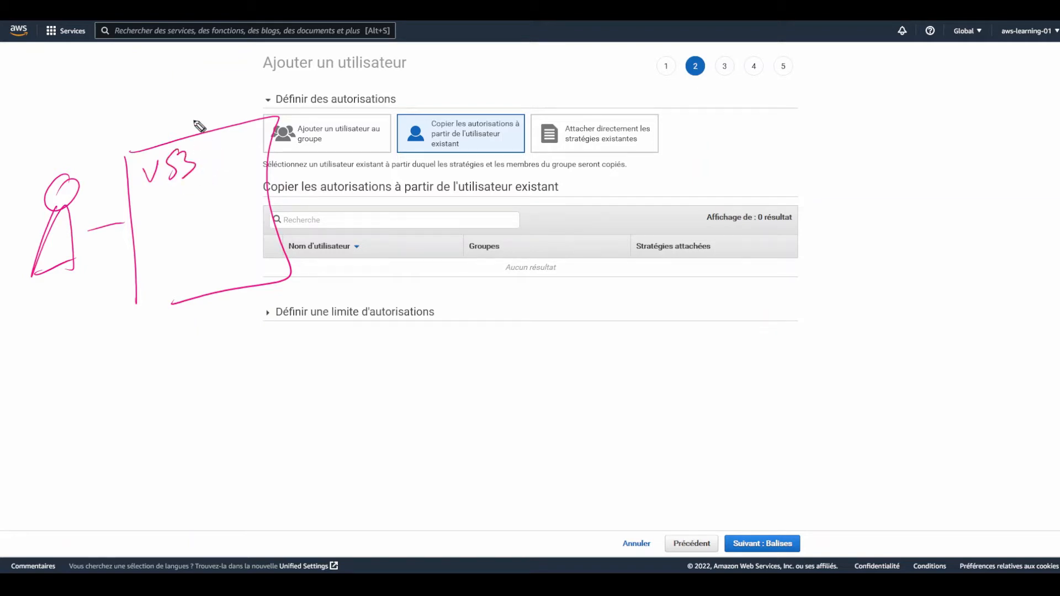
mouse_move(146, 206)
left_mouse_down()
mouse_move(177, 218)
mouse_move(210, 205)
left_mouse_up()
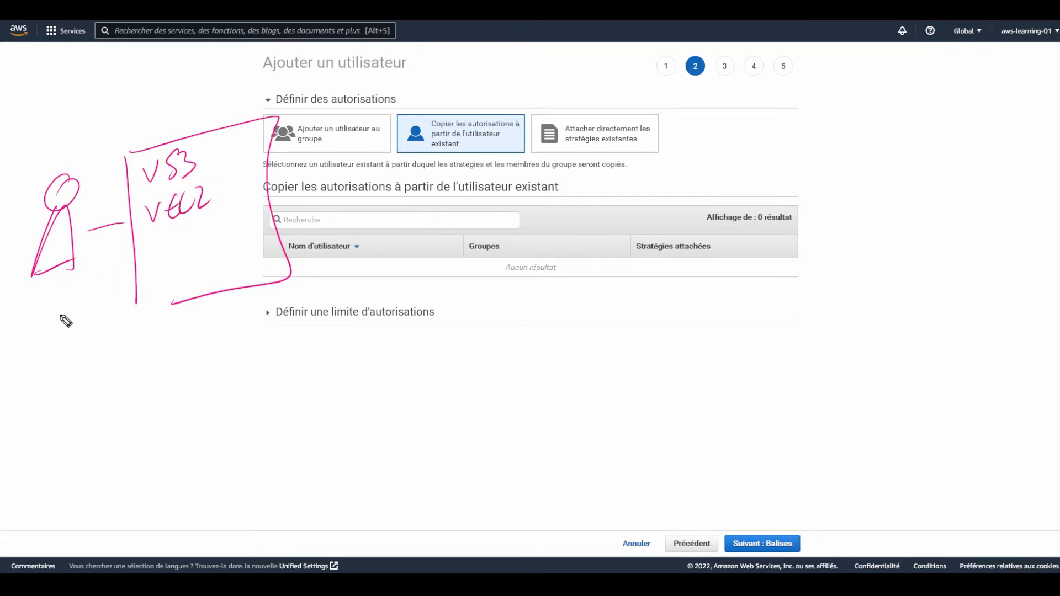
mouse_move(64, 375)
left_mouse_down()
mouse_move(52, 327)
mouse_move(76, 364)
left_mouse_up()
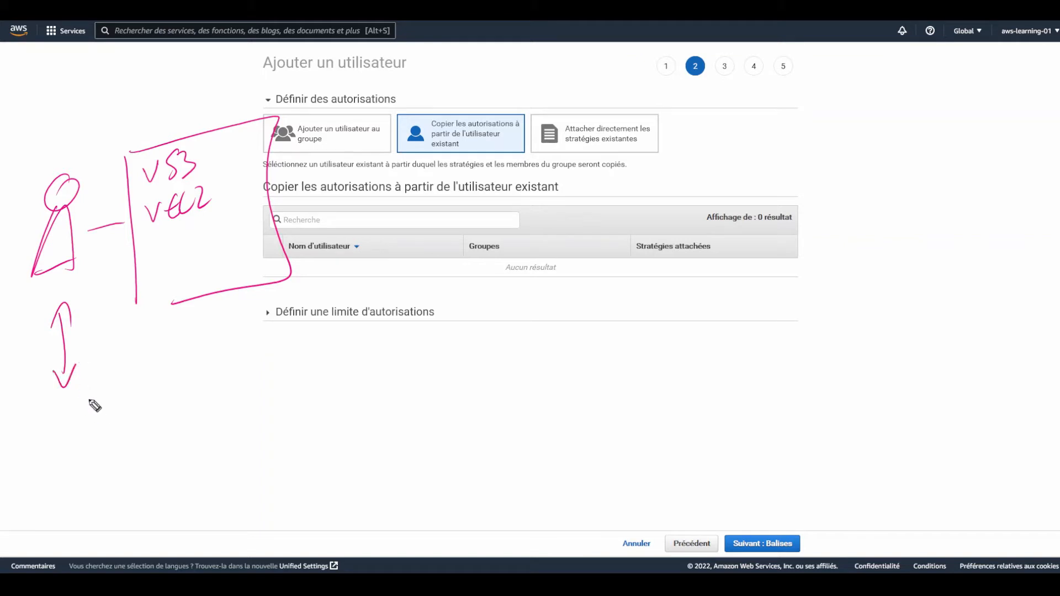
mouse_move(67, 416)
left_mouse_down()
mouse_move(55, 443)
mouse_move(104, 481)
left_mouse_up()
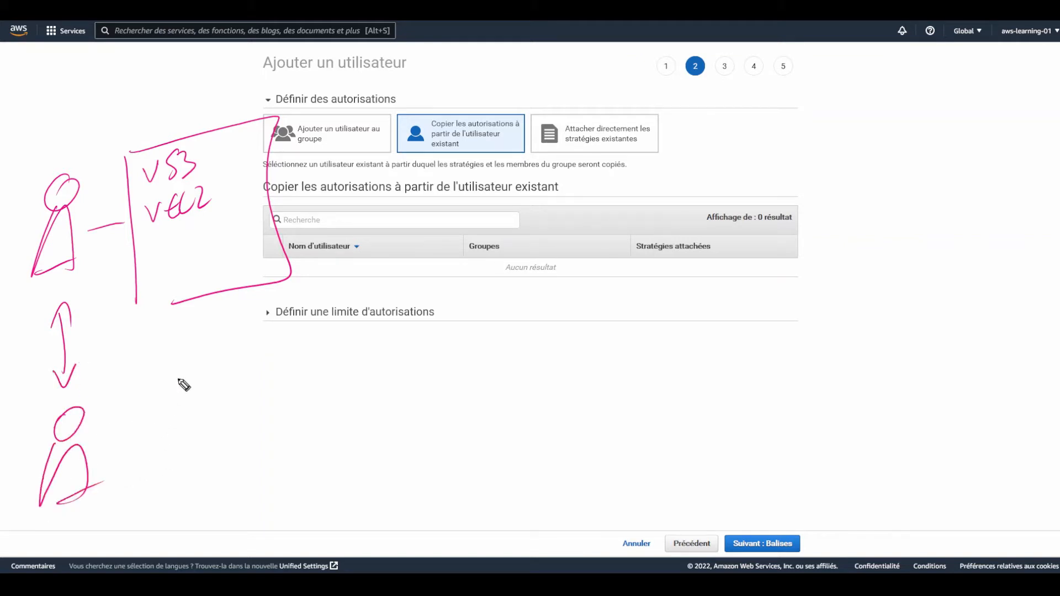
mouse_move(64, 134)
left_mouse_down()
mouse_move(49, 153)
mouse_move(77, 131)
left_mouse_up()
left_click_drag(78, 382, 93, 396)
left_click_drag(94, 365, 89, 383)
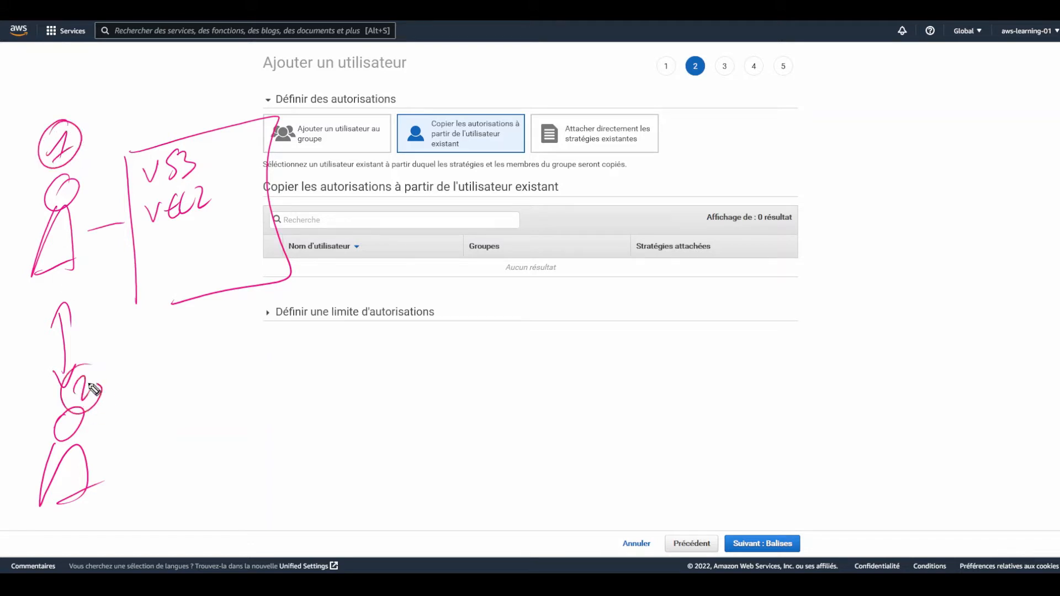
mouse_move(389, 152)
left_mouse_down()
mouse_move(549, 106)
mouse_move(409, 175)
mouse_move(286, 334)
mouse_move(200, 407)
left_mouse_up()
left_click_drag(146, 428, 151, 496)
mouse_move(144, 410)
left_mouse_down()
mouse_move(253, 504)
mouse_move(196, 528)
left_mouse_up()
left_click_drag(186, 405, 193, 421)
mouse_move(195, 406)
left_mouse_down()
mouse_move(181, 439)
mouse_move(223, 439)
left_mouse_up()
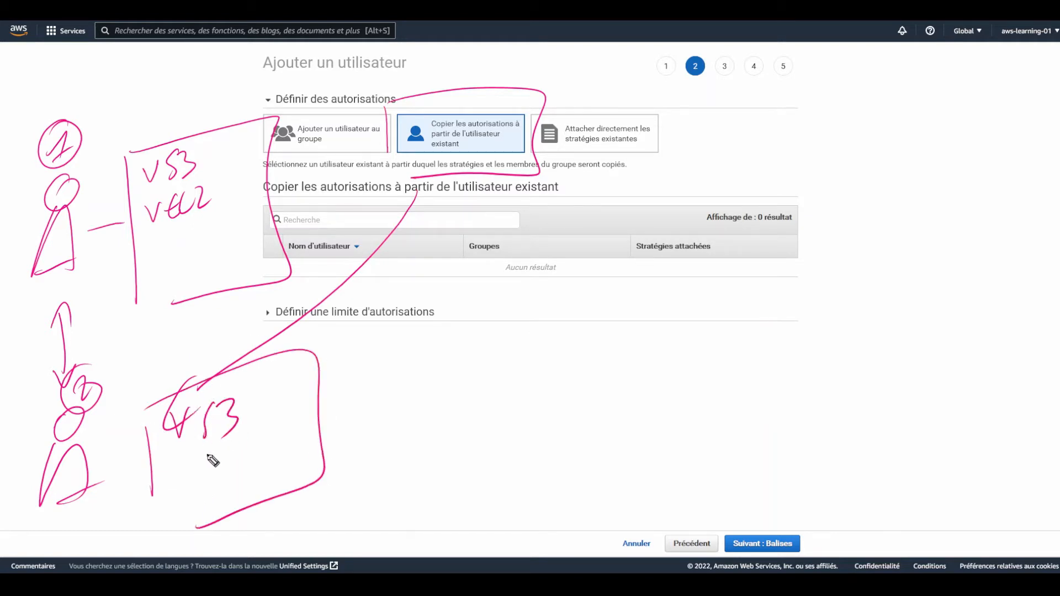
mouse_move(174, 469)
left_mouse_down()
mouse_move(194, 463)
mouse_move(235, 478)
mouse_move(243, 468)
left_mouse_up()
left_click_drag(255, 436, 262, 449)
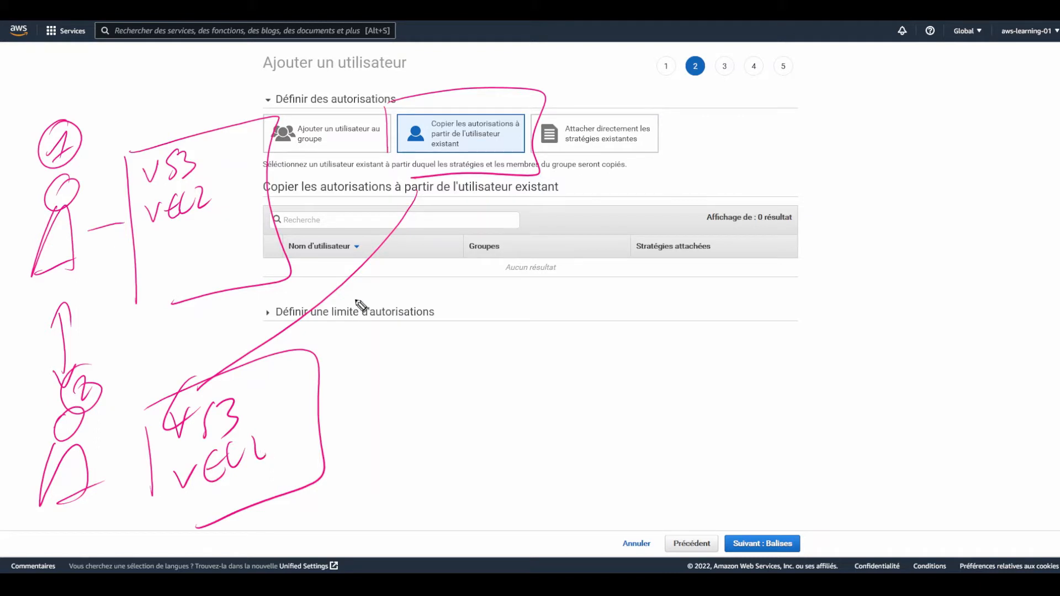
Clear the sketches and switch to attaching existing policies directly, showing 755 policies
key("e")
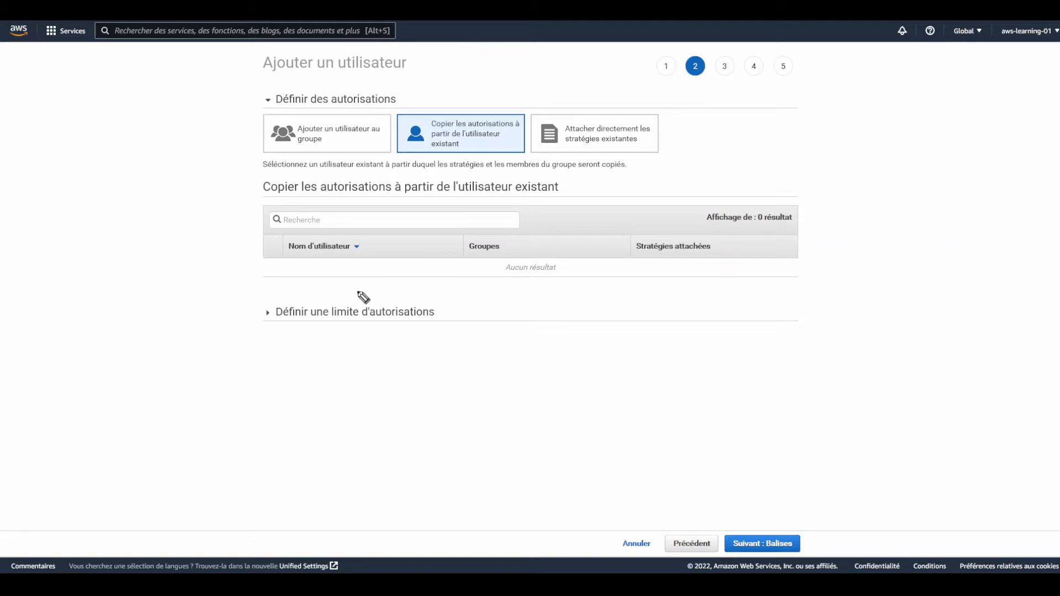
left_click(639, 147)
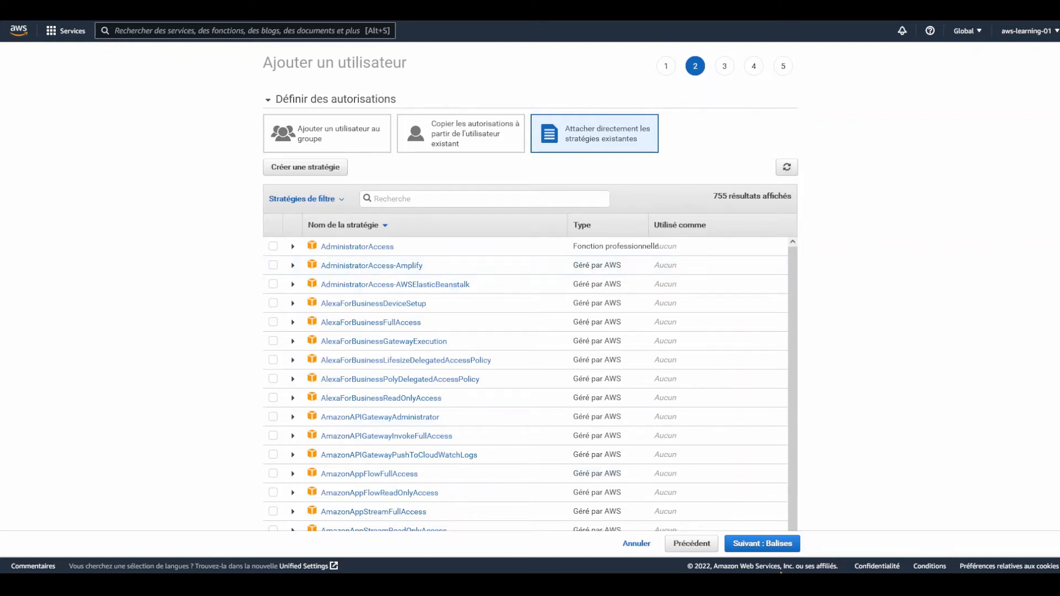
Leave the permissions step with no policy checked and go to step 3, Tags
left_click(765, 544)
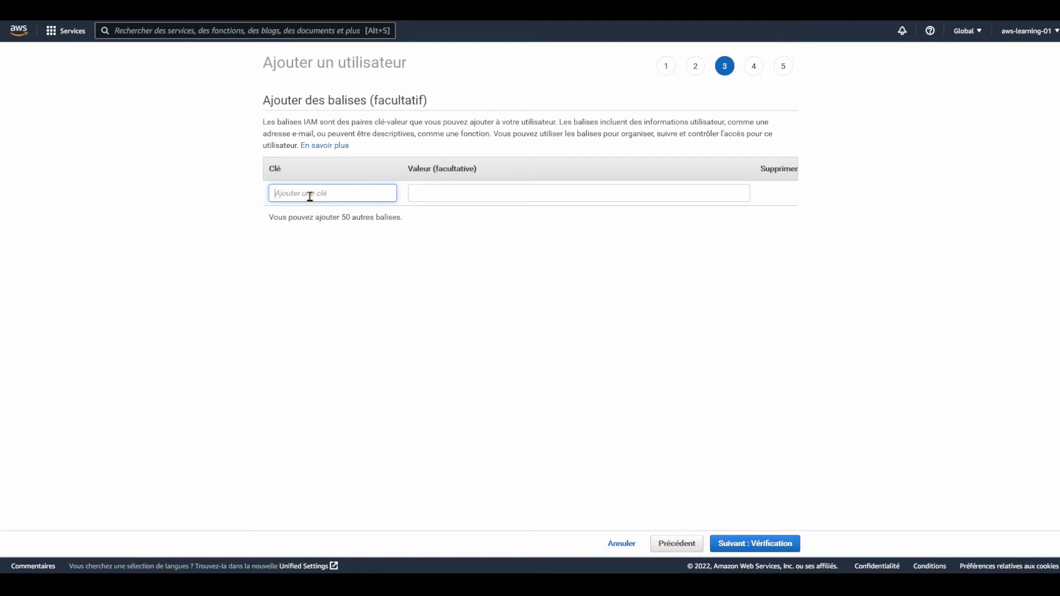
Add the tag demonstration = yes and continue to the step 4 review
type("demonstration")
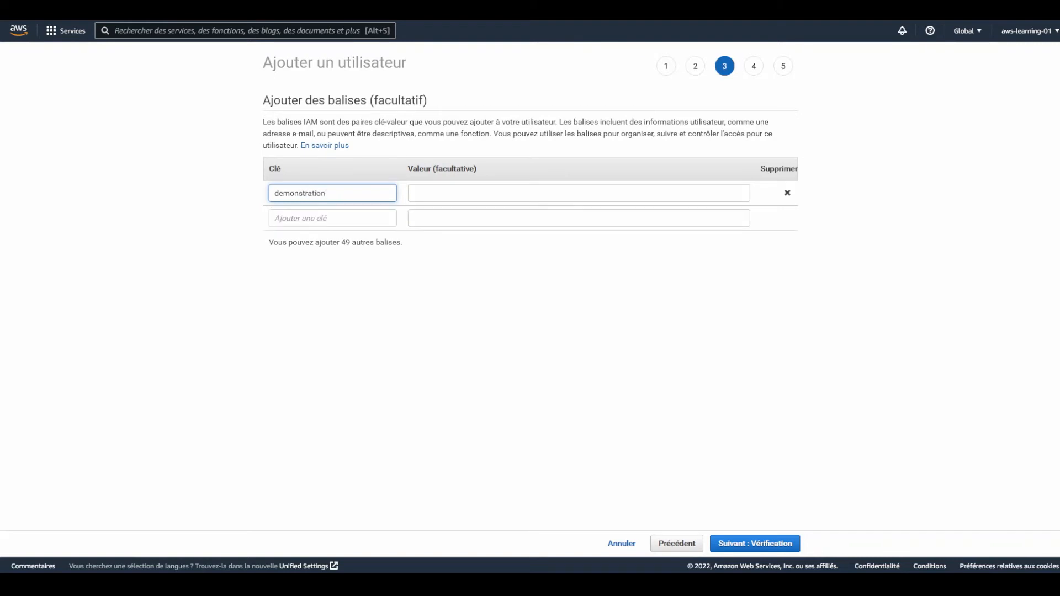
key("Tab")
type("yes")
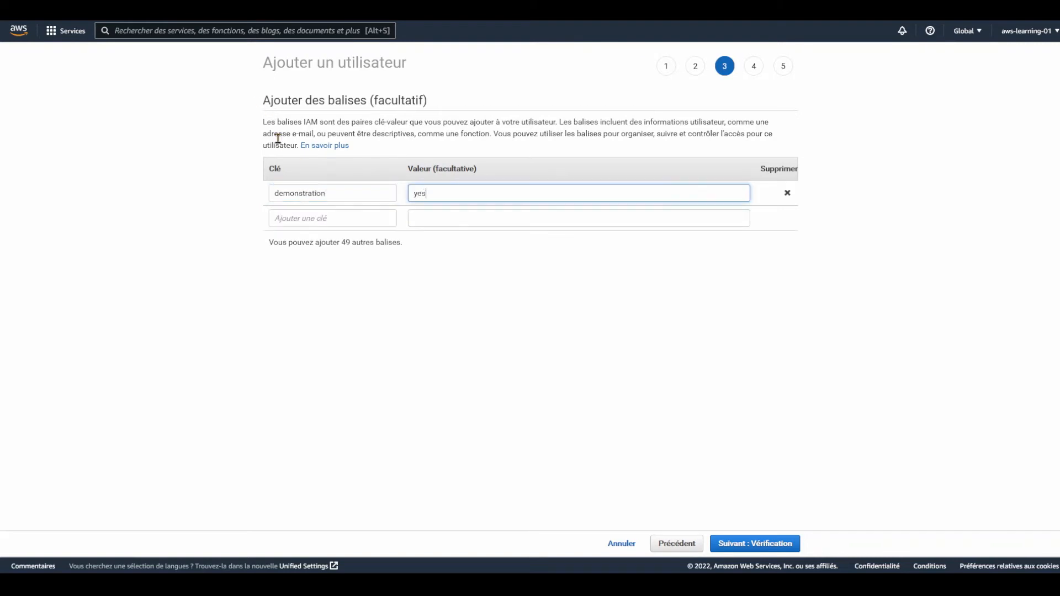
left_click(774, 550)
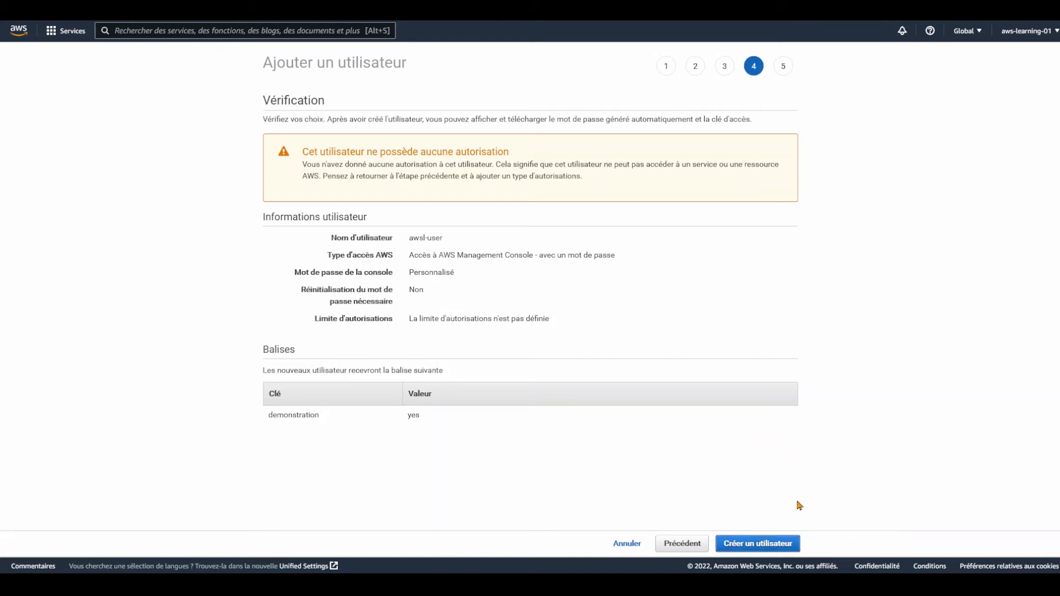
Confirm creation of awsl-user from the review page
left_click(772, 547)
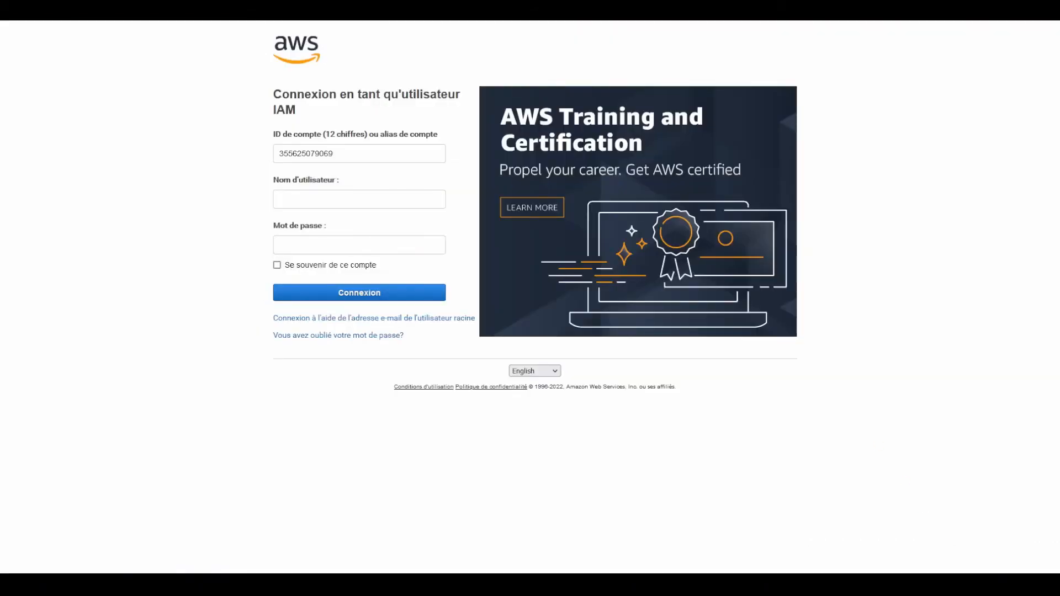
Autofill the saved awsl-user credentials on the sign-in page and log in
left_click(382, 197)
left_click(369, 238)
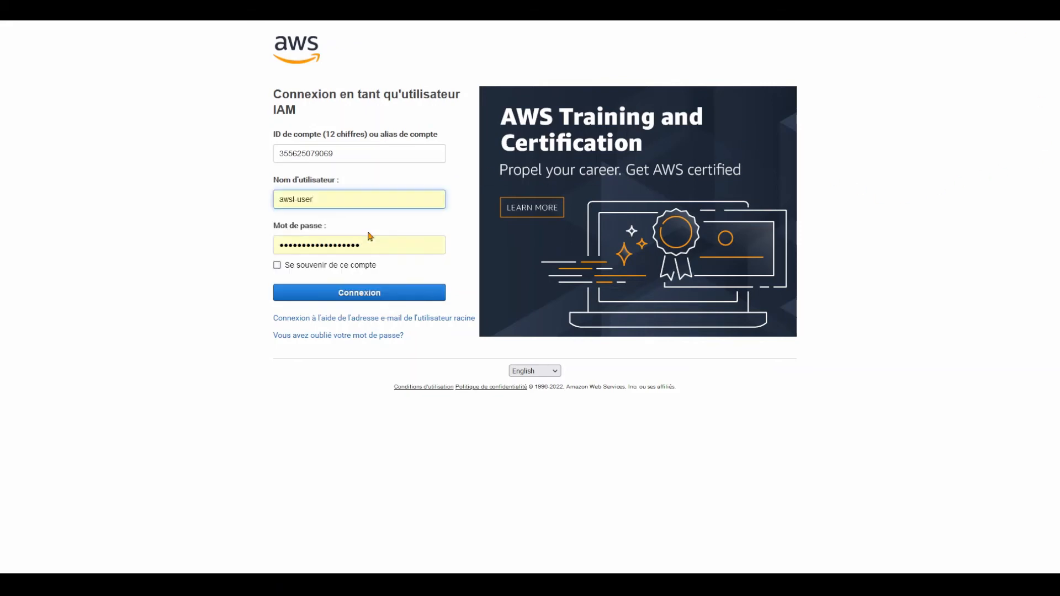
left_click(352, 301)
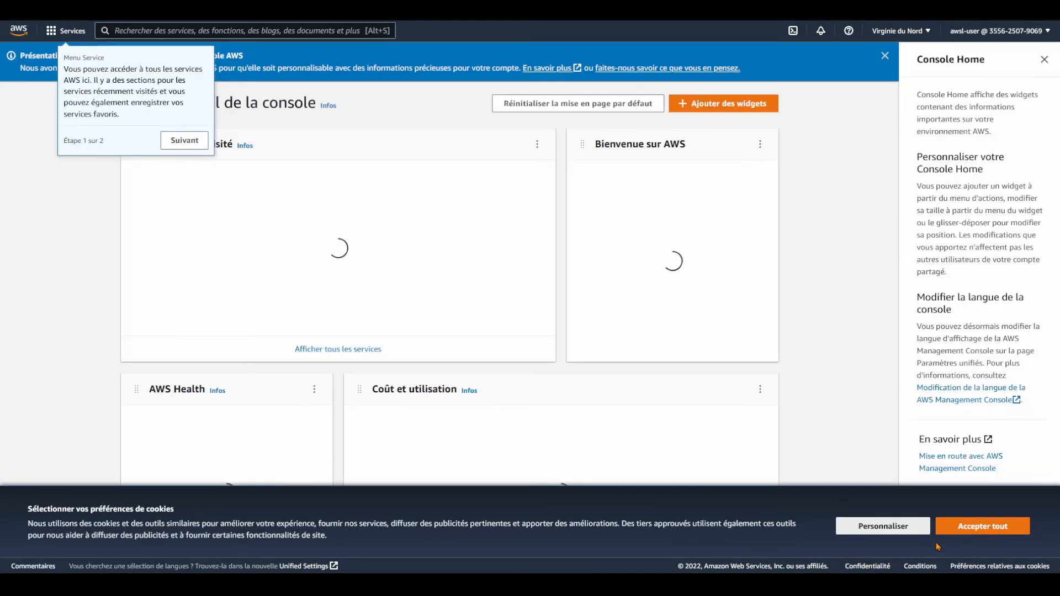
Accept cookies, advance the console tour, and open IAM from recently visited services
left_click(1006, 533)
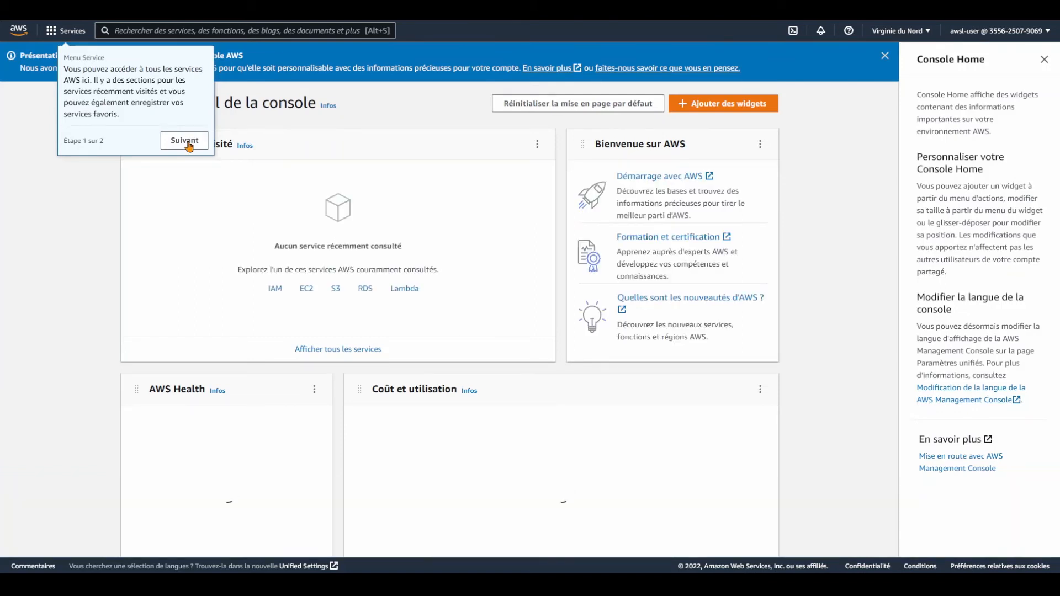
left_click(184, 142)
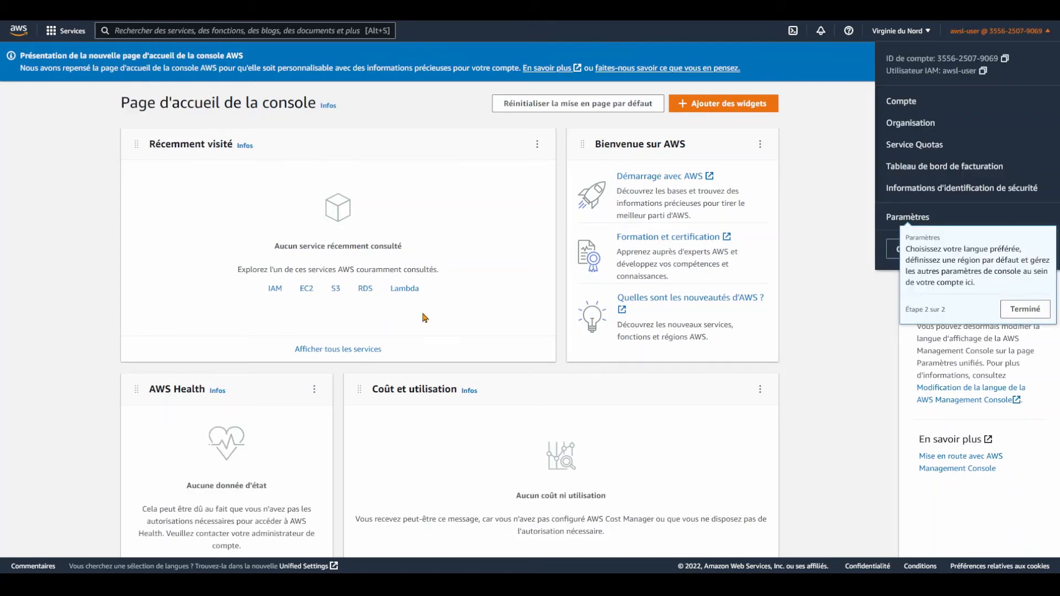
left_click(275, 292)
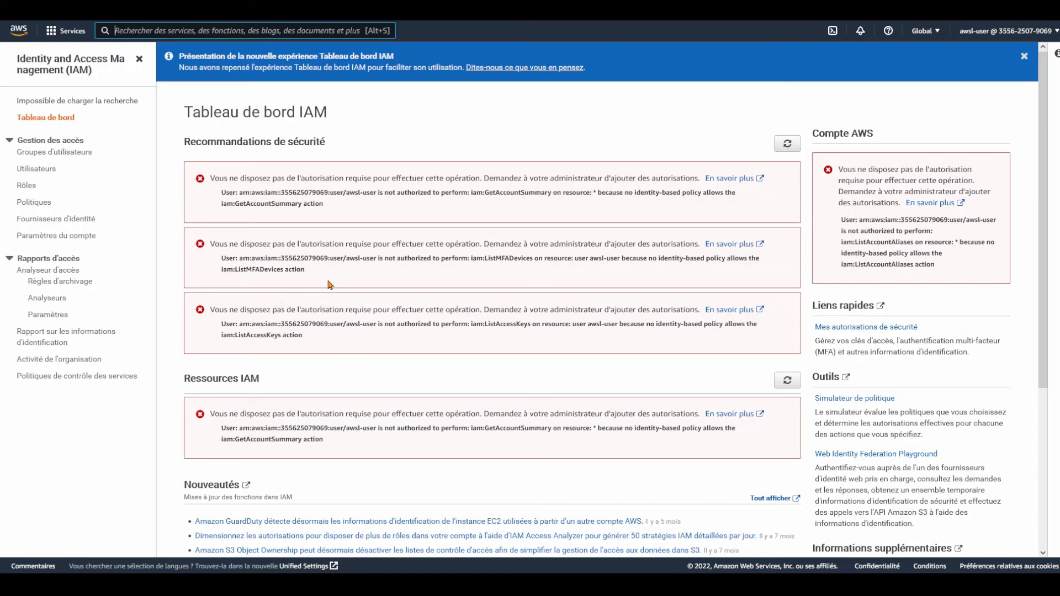
Open EC2 from the Calcul (compute) category of the Services menu
left_click(68, 31)
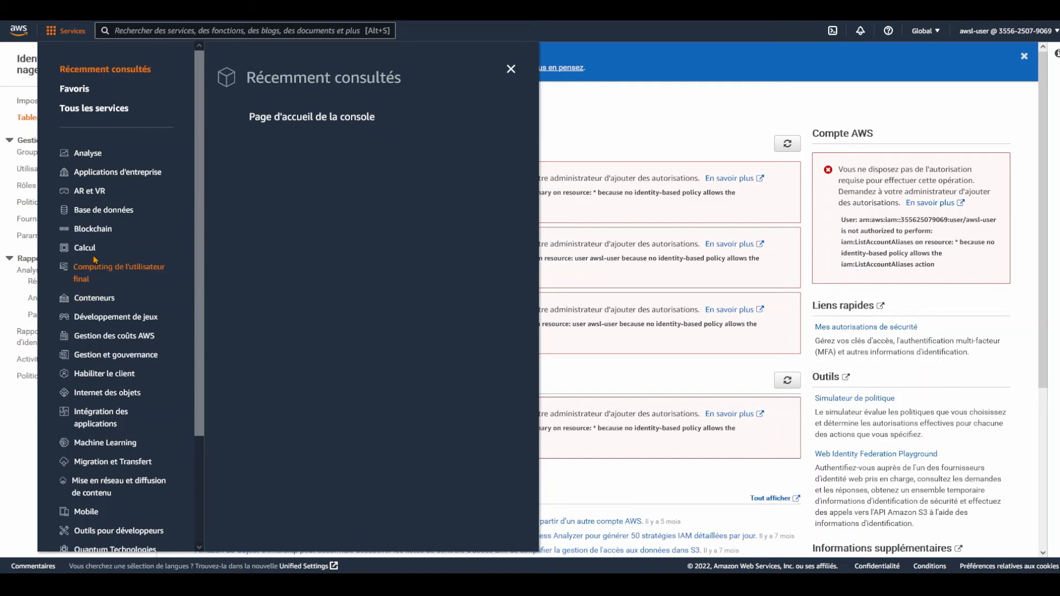
left_click(86, 247)
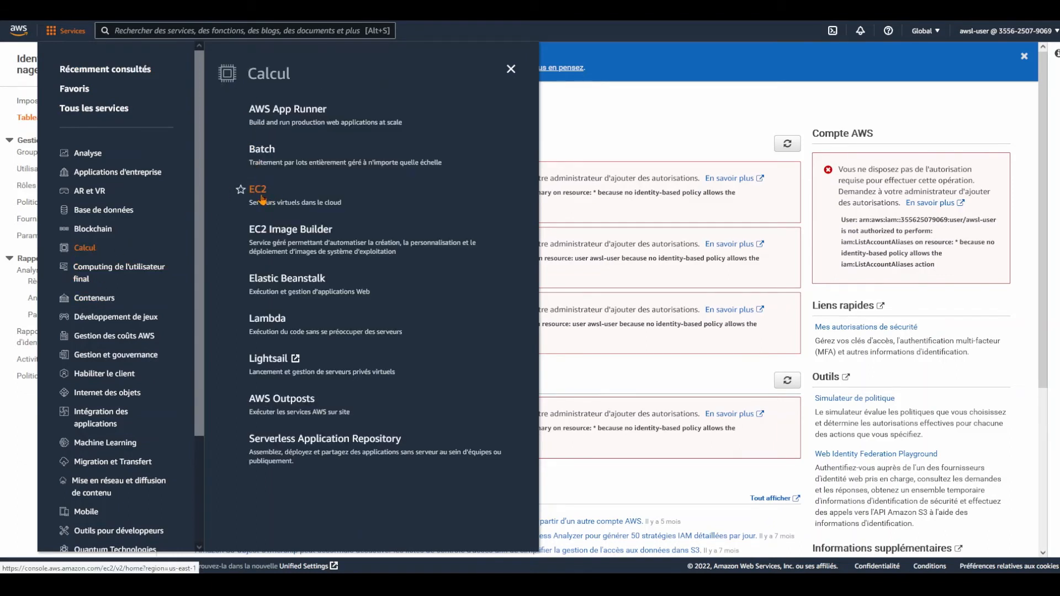
left_click(263, 198)
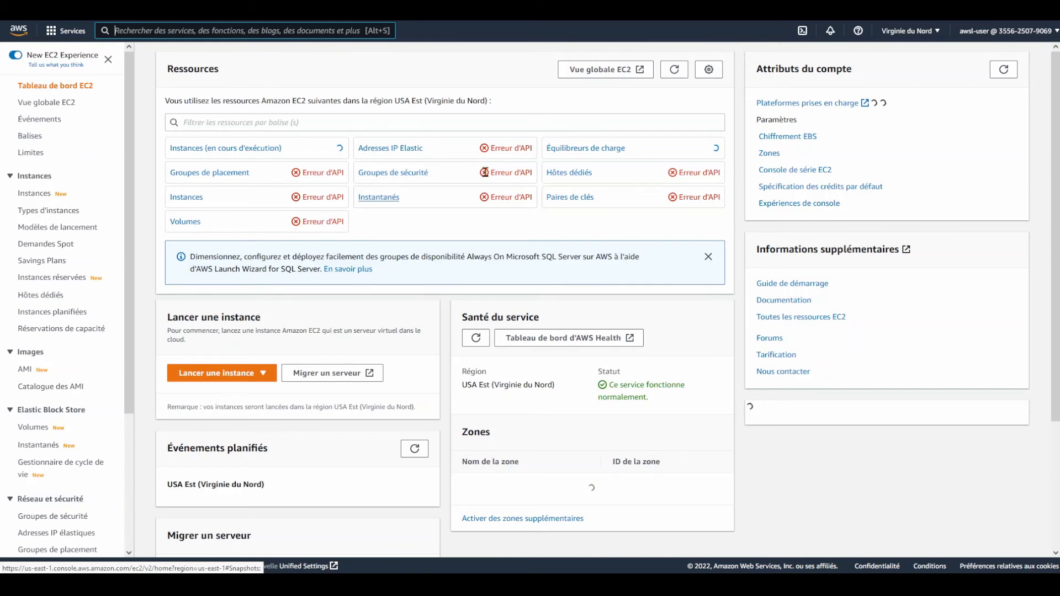
Open EC2 Groupes de placement and highlight its Forbidden error message
left_click(237, 172)
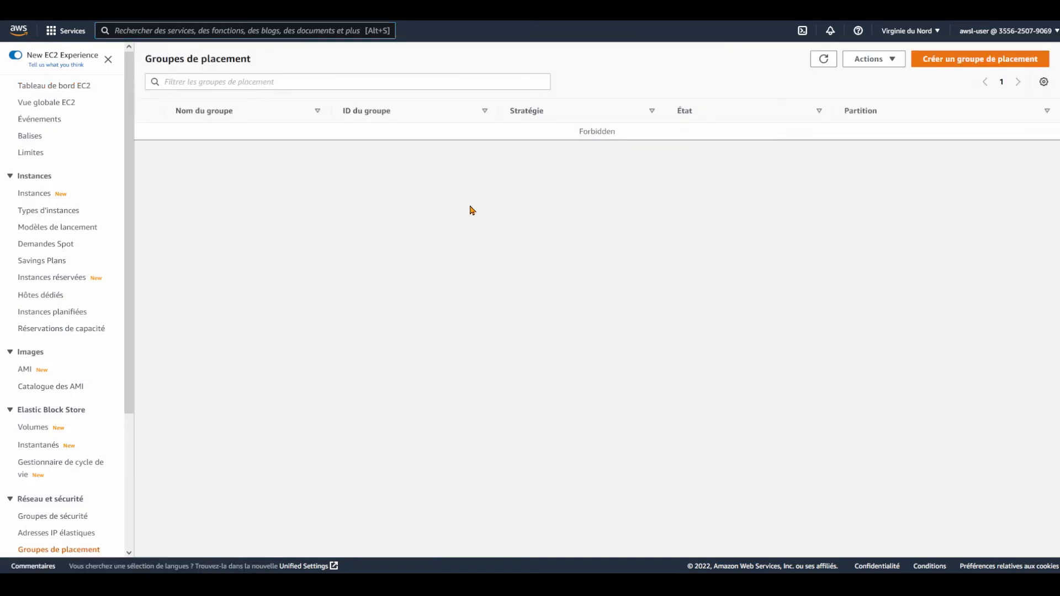
double_click(597, 131)
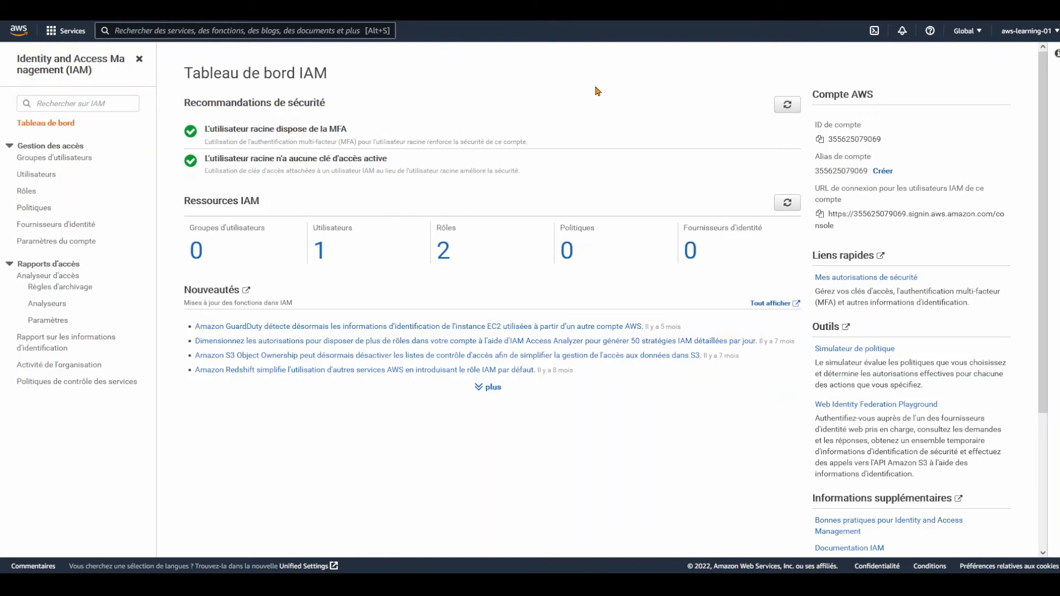
Go from IAM Users to Groupes d'utilisateurs and start a new group with Créer un groupe
left_click(29, 176)
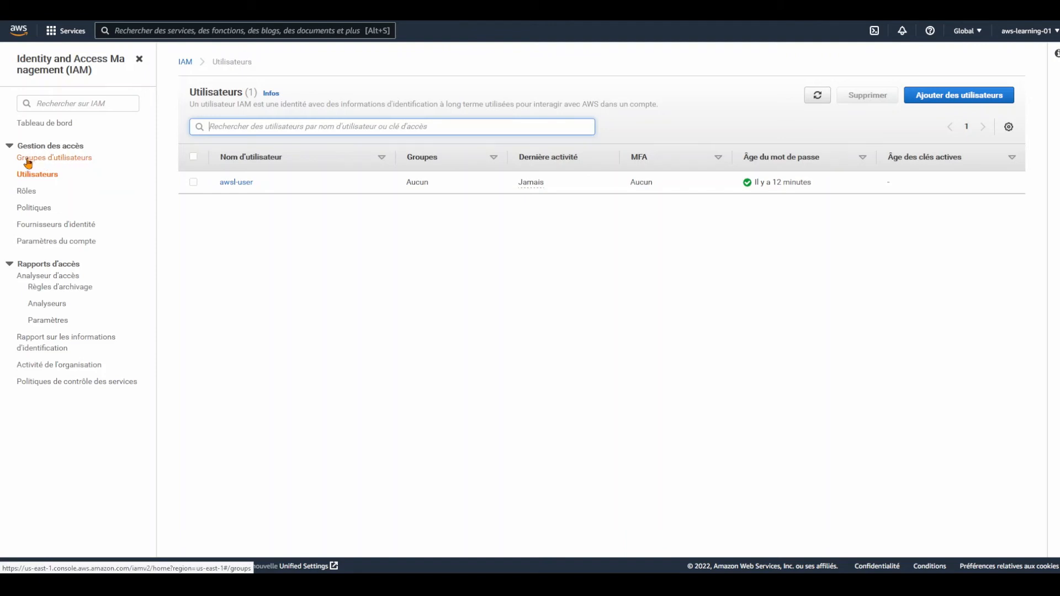
left_click(67, 162)
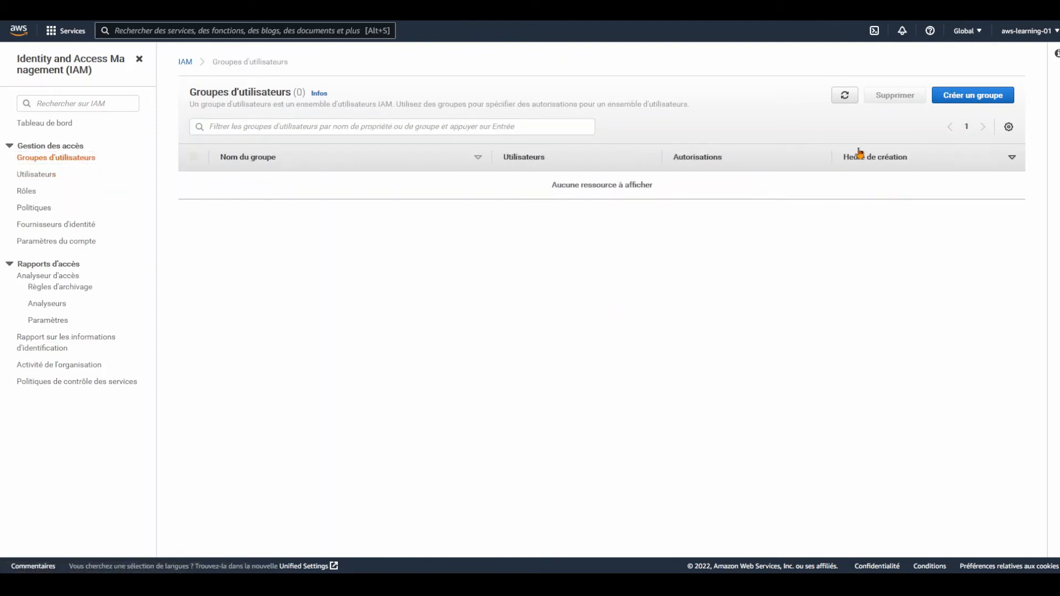
left_click(949, 101)
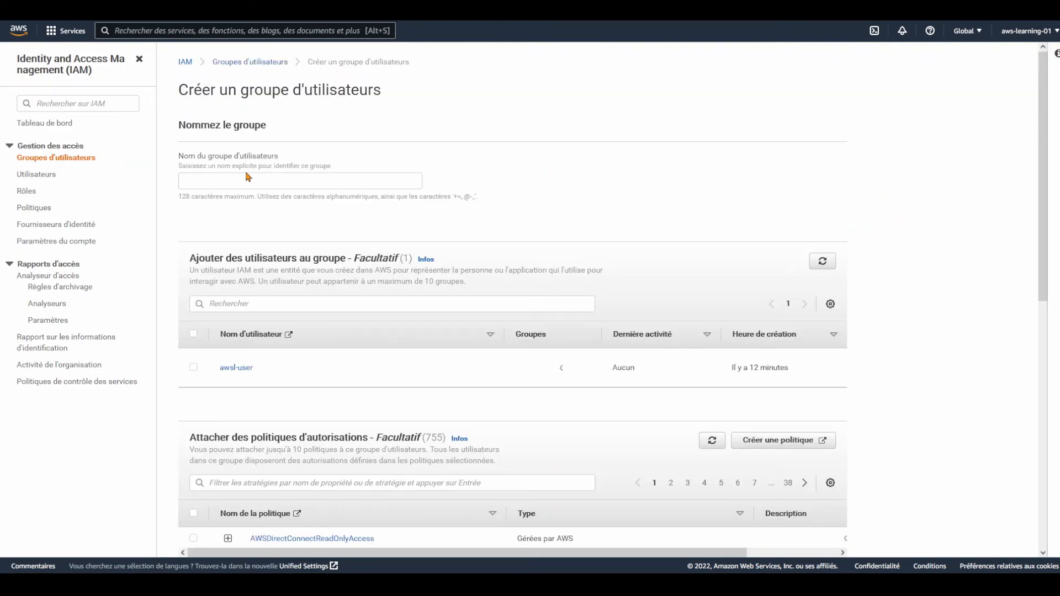
Name the group awsl-Administrateurs, fixing the typo, and tick awsl-user as its member
left_click(250, 182)
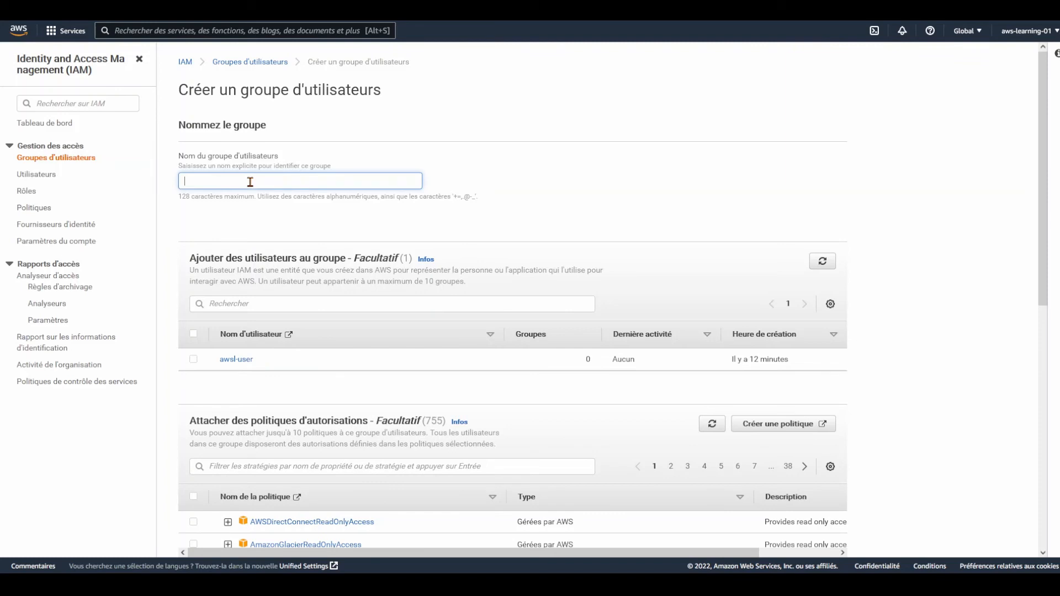
type("awsl-Administrateurs")
left_click(227, 183)
type("inistrateurs")
left_click(194, 359)
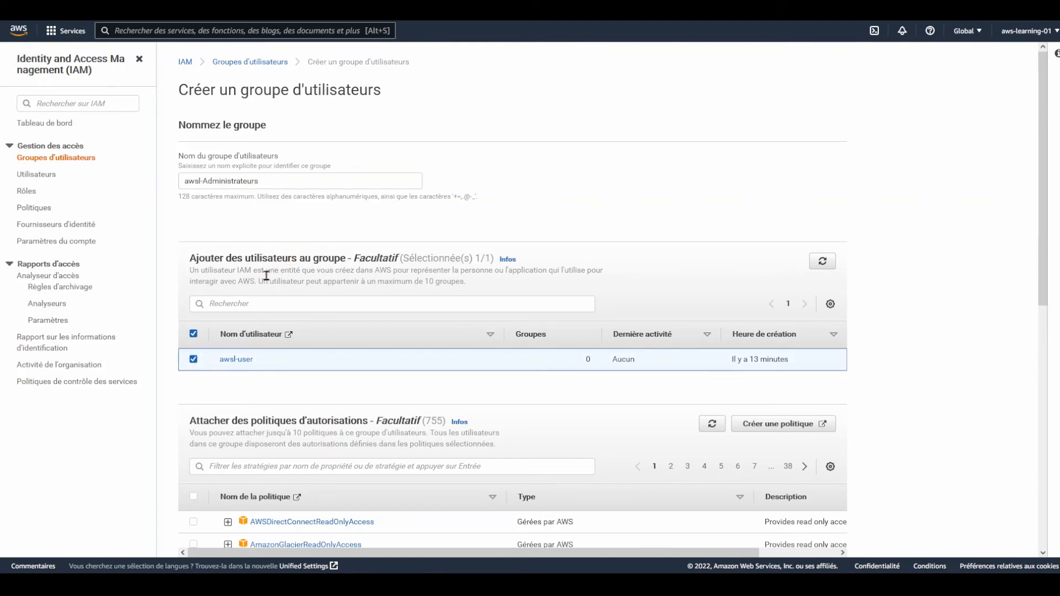
Filter the permission policies by 'admin', narrowing 755 policies to 34 matches
scroll(270, 279, "down", 2)
scroll(272, 283, "down", 2)
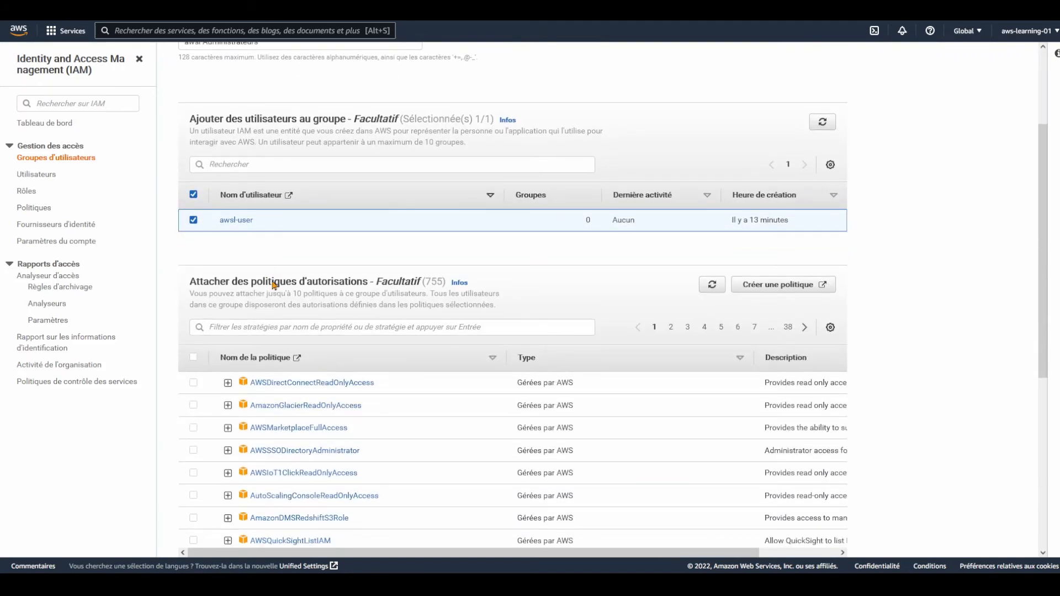
scroll(269, 244, "down", 3)
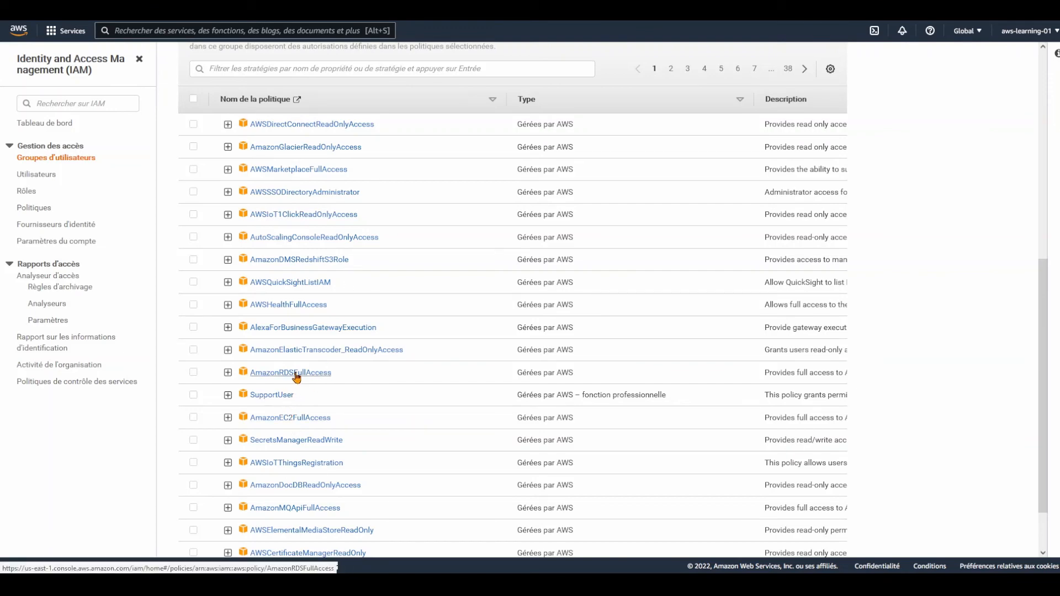
scroll(307, 318, "down", 2)
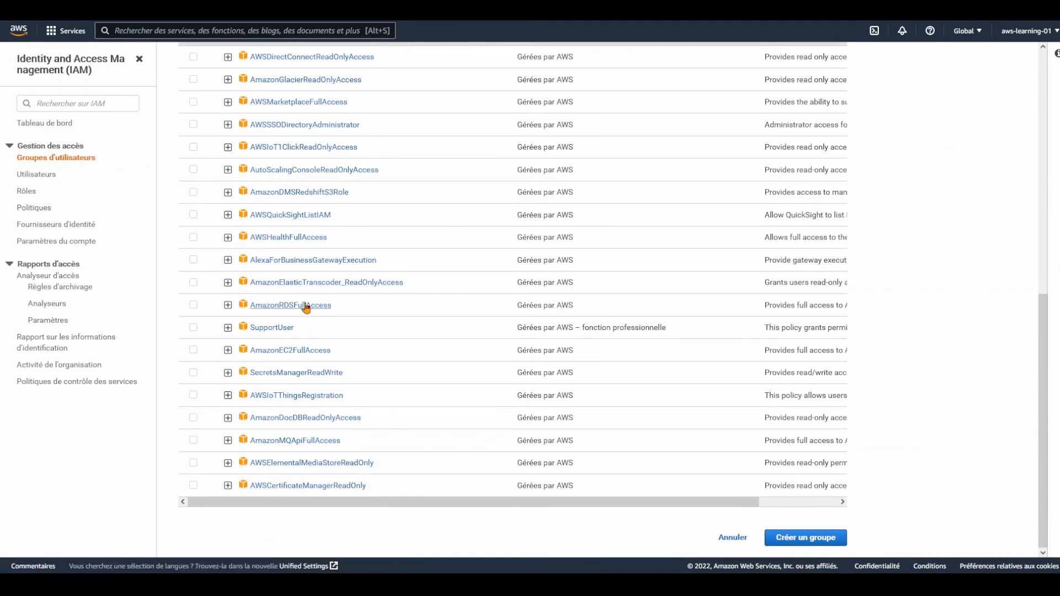
scroll(308, 318, "up", 1)
scroll(309, 319, "up", 2)
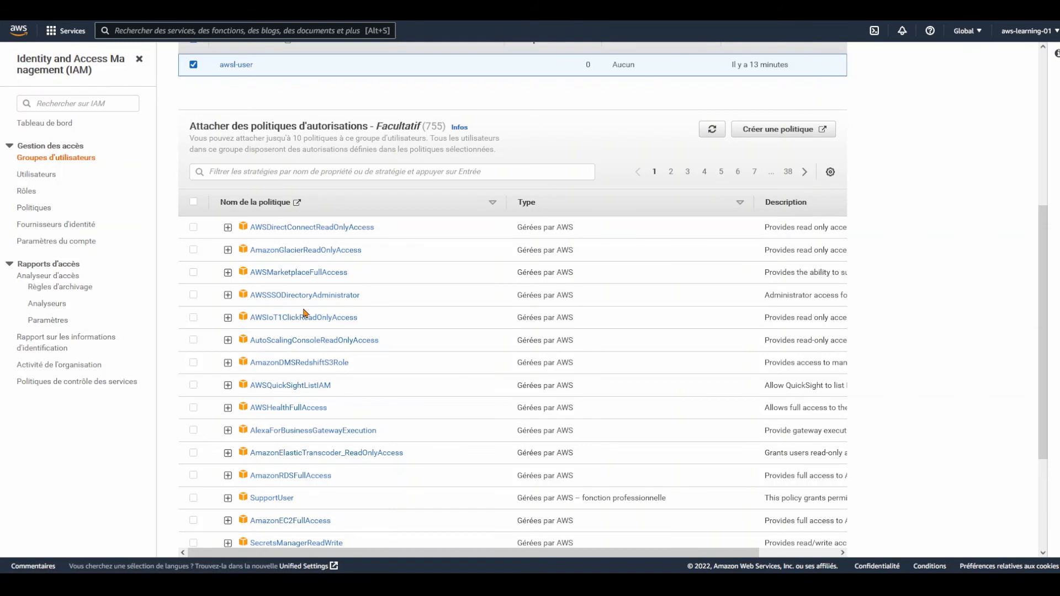
left_click(241, 172)
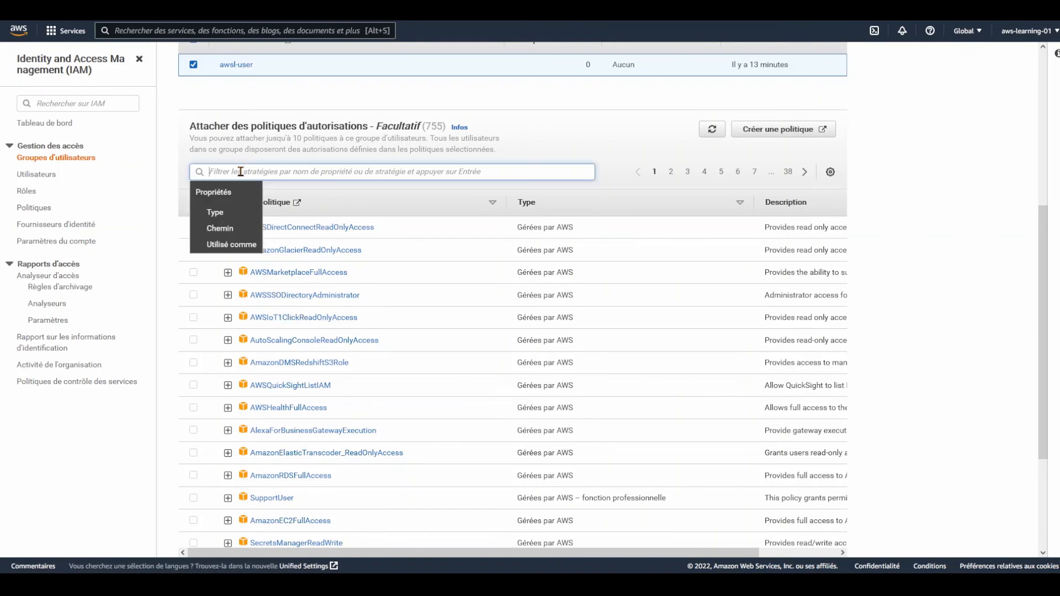
type("adùm")
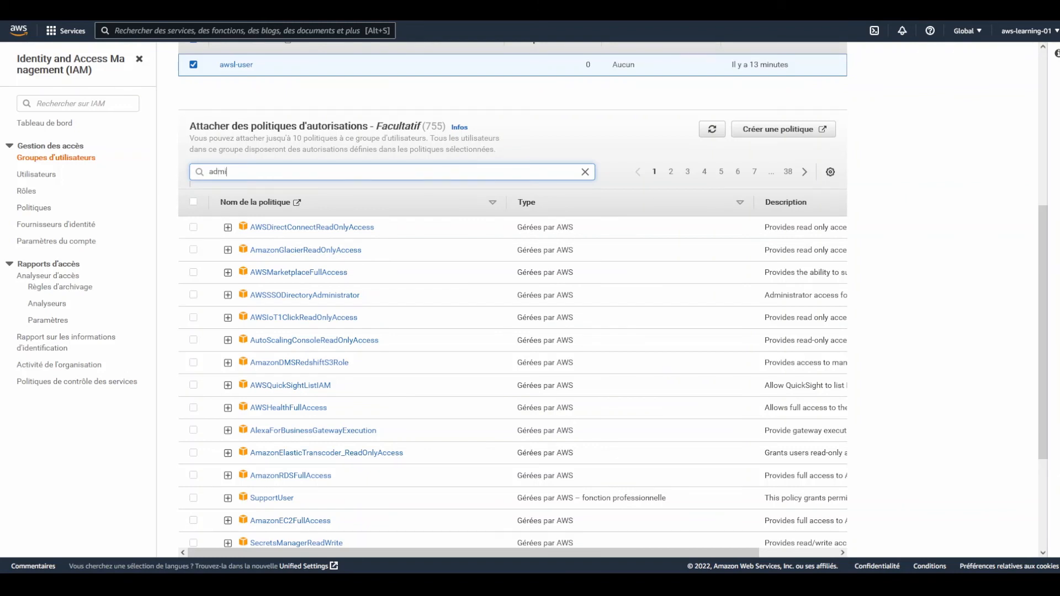
key("Return")
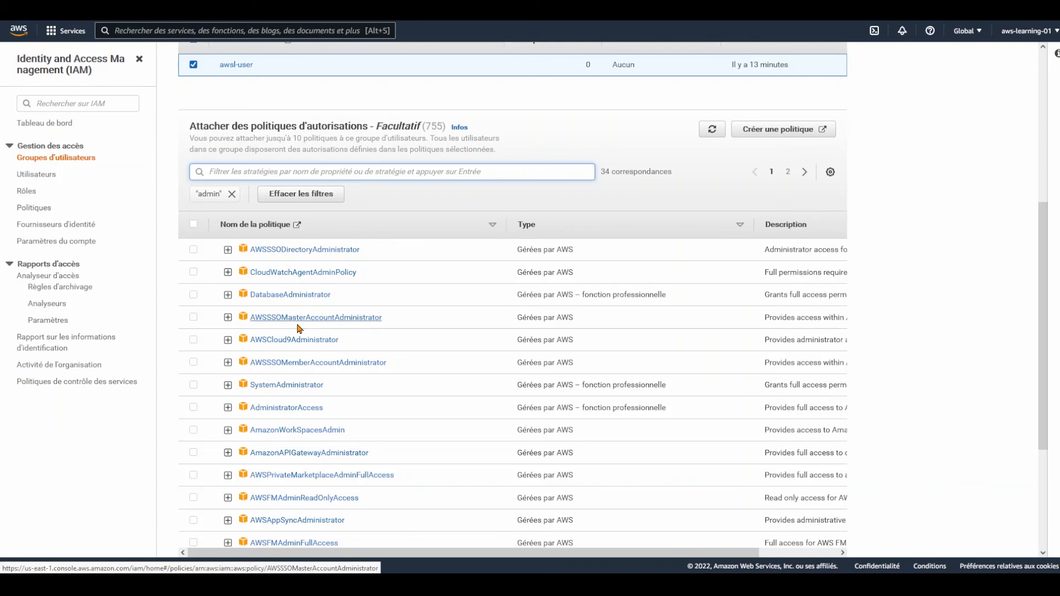
scroll(297, 329, "down", 1)
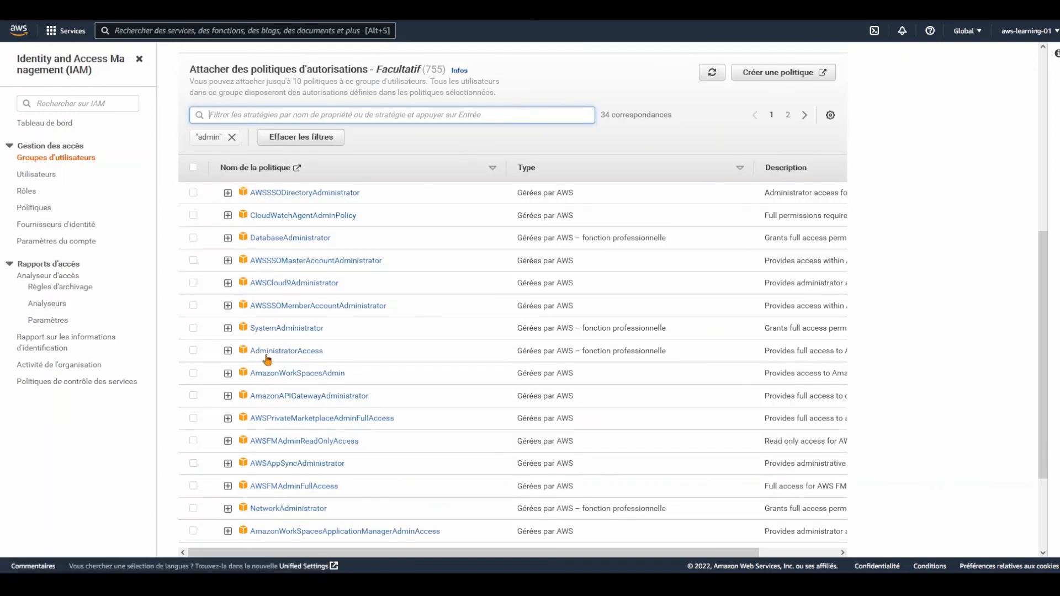
Expand AdministratorAccess and inspect its JSON: Allow effect with wildcard Action and Resource
left_click(228, 351)
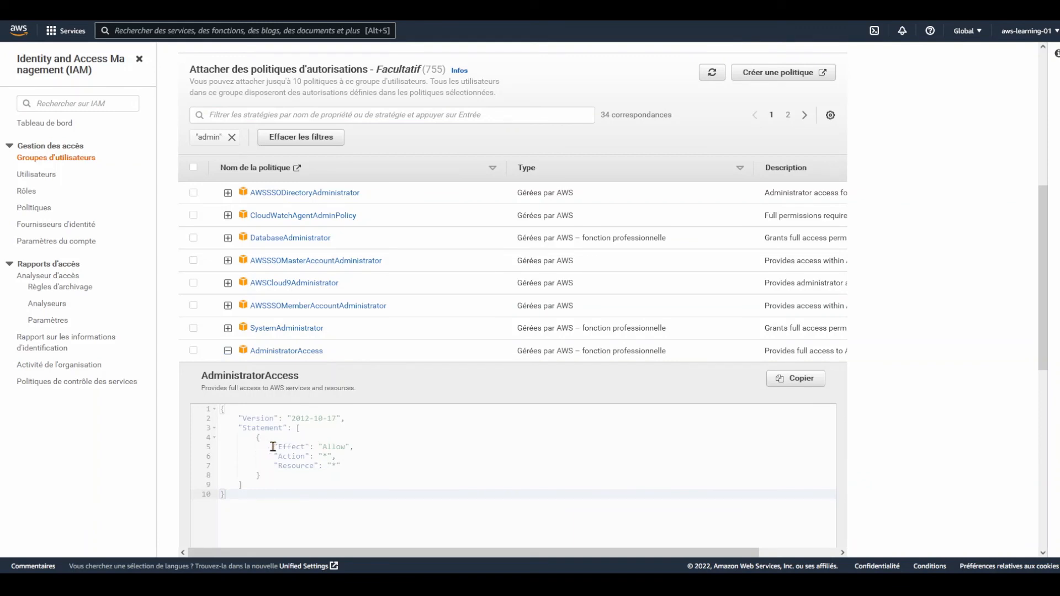
left_click_drag(273, 447, 337, 454)
left_click(304, 450)
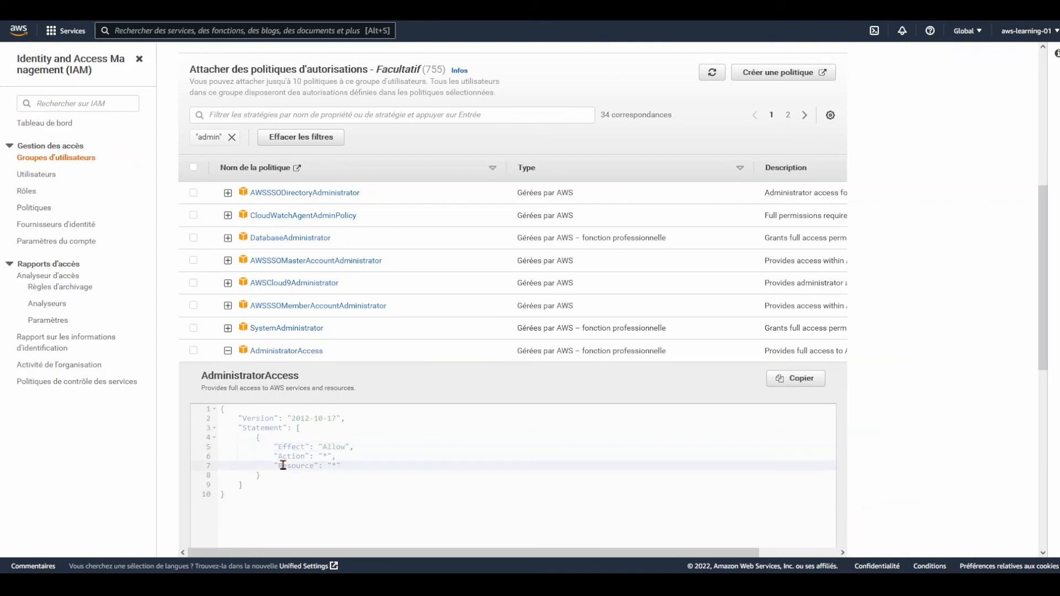
left_click(287, 466)
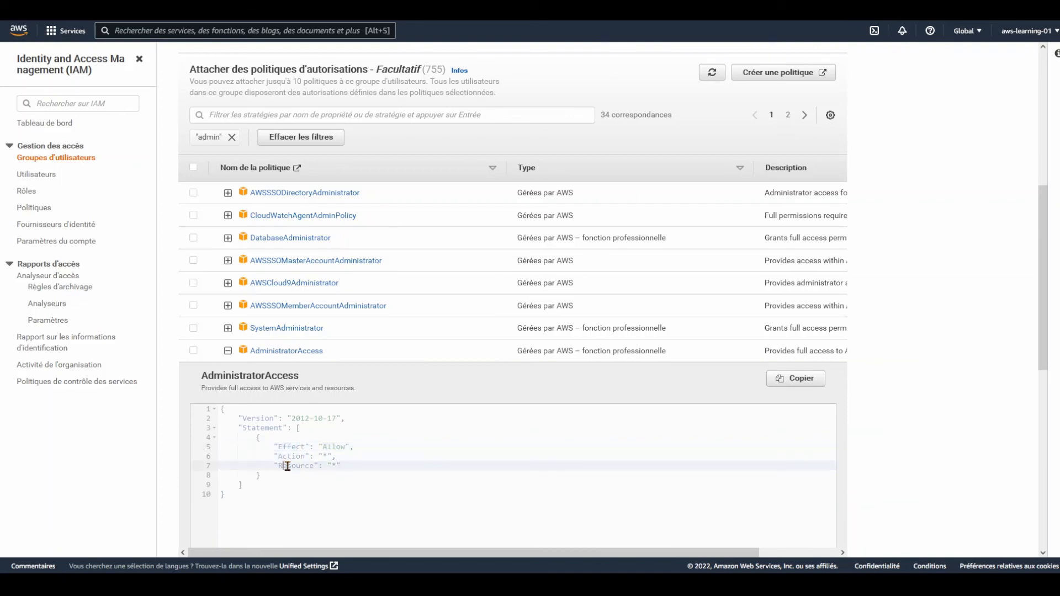
left_click(325, 448)
left_click(327, 456)
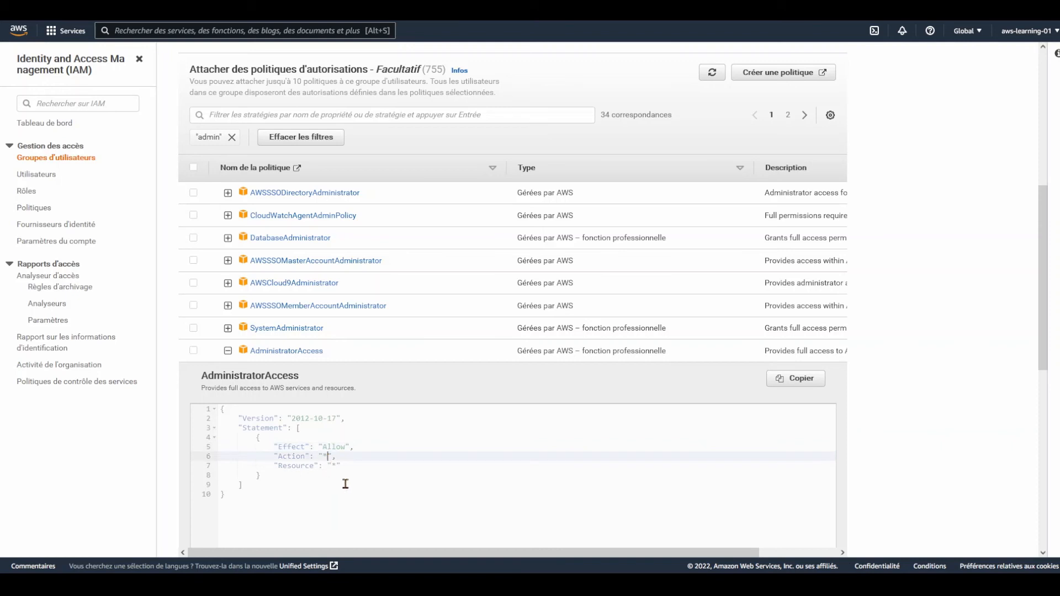
left_click(335, 467)
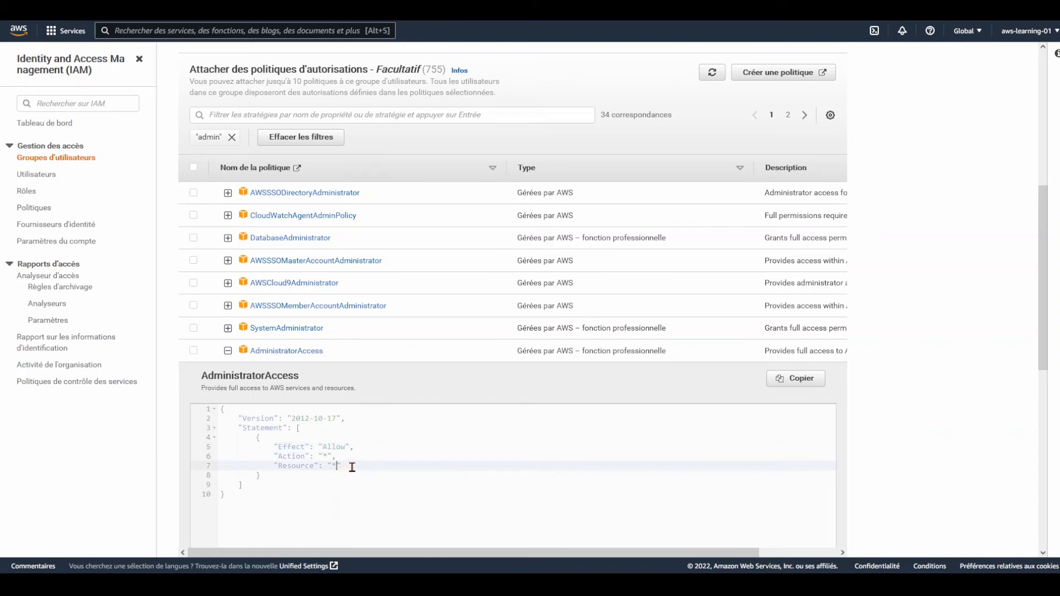
scroll(408, 408, "down", 2)
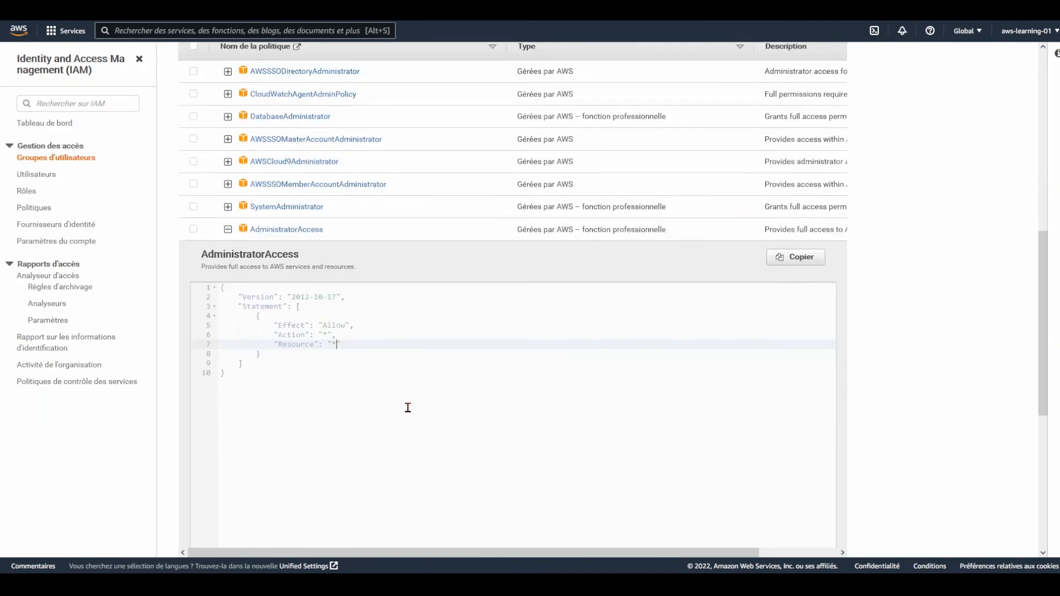
scroll(408, 408, "down", 4)
scroll(479, 310, "up", 3)
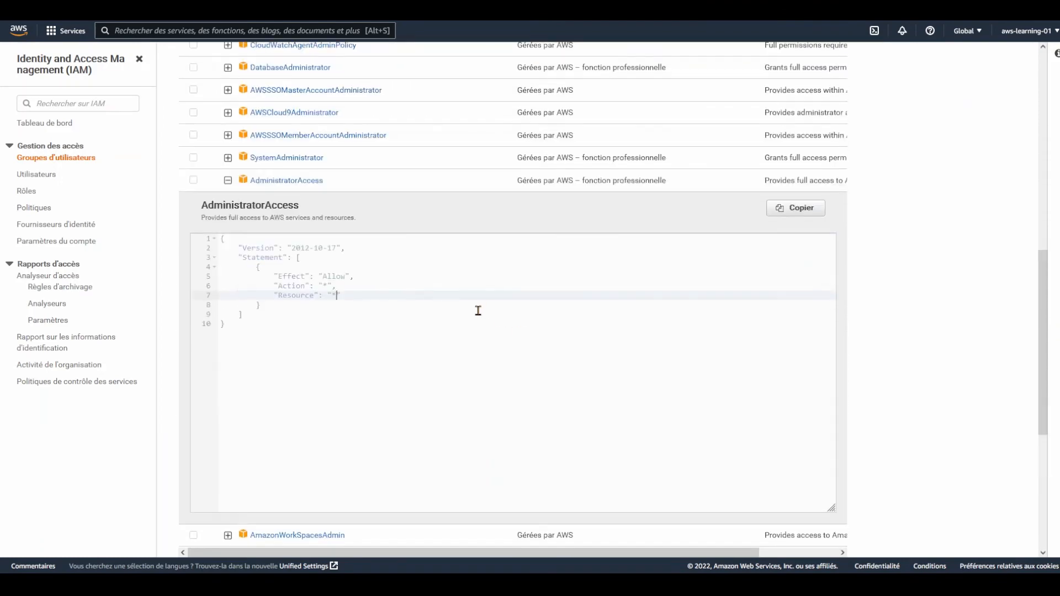
Tick AdministratorAccess for attachment to the new group
left_click(190, 185)
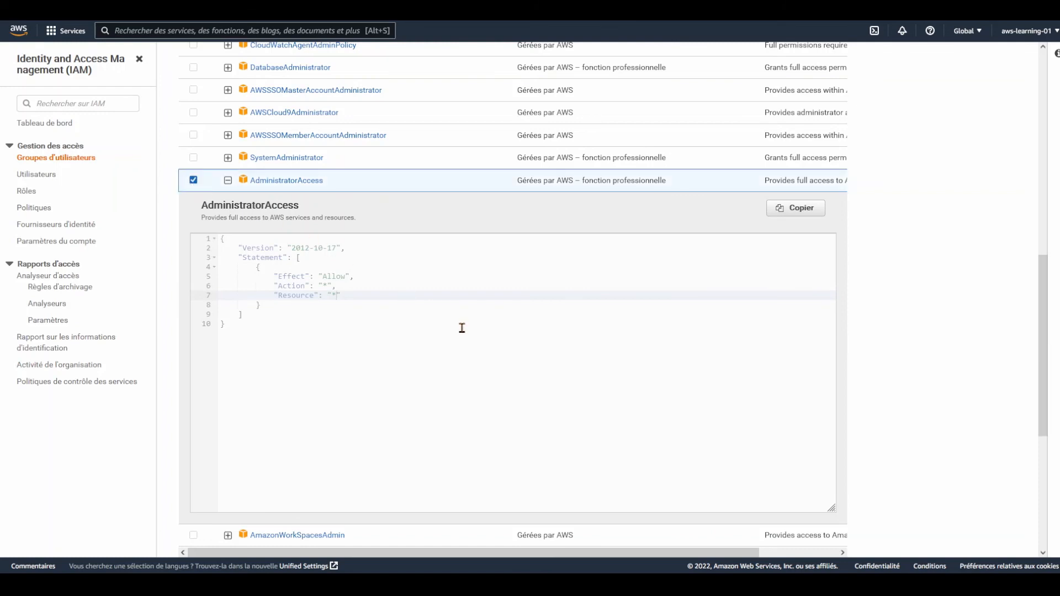
scroll(469, 343, "up", 2)
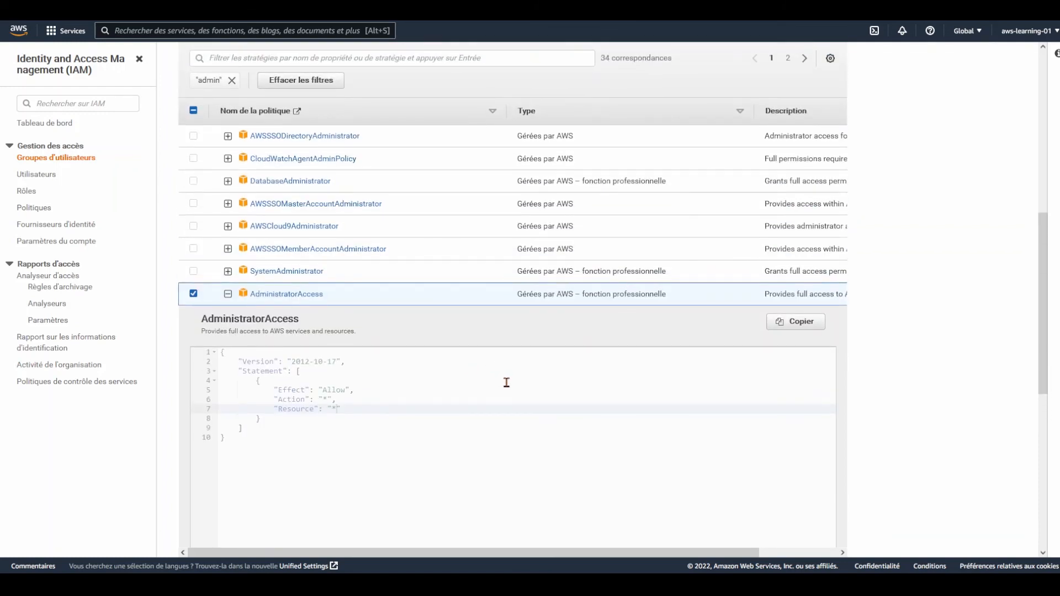
scroll(507, 382, "down", 4)
scroll(538, 346, "up", 6)
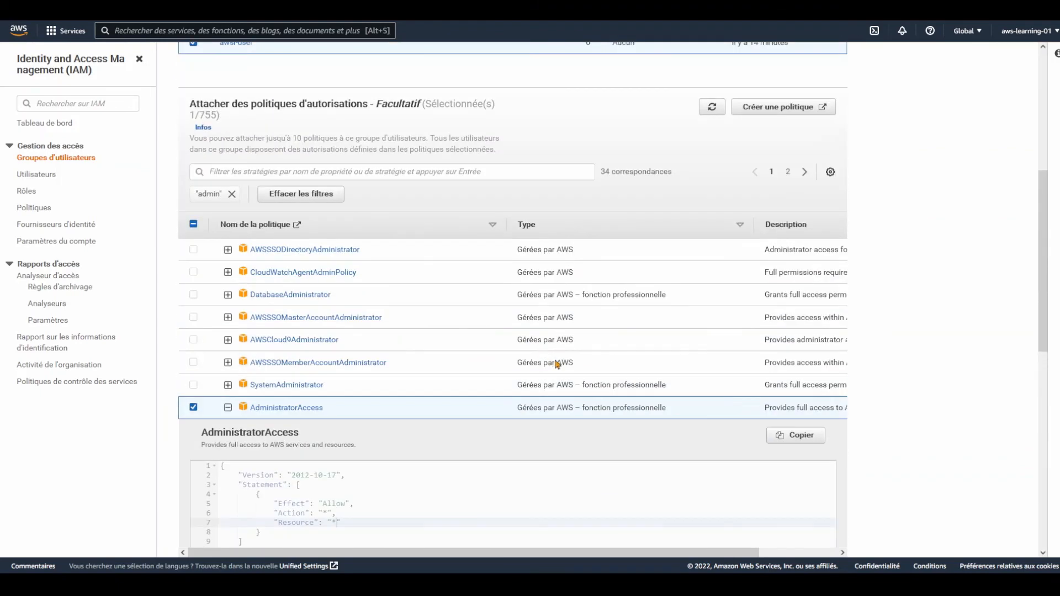
scroll(578, 381, "down", 10)
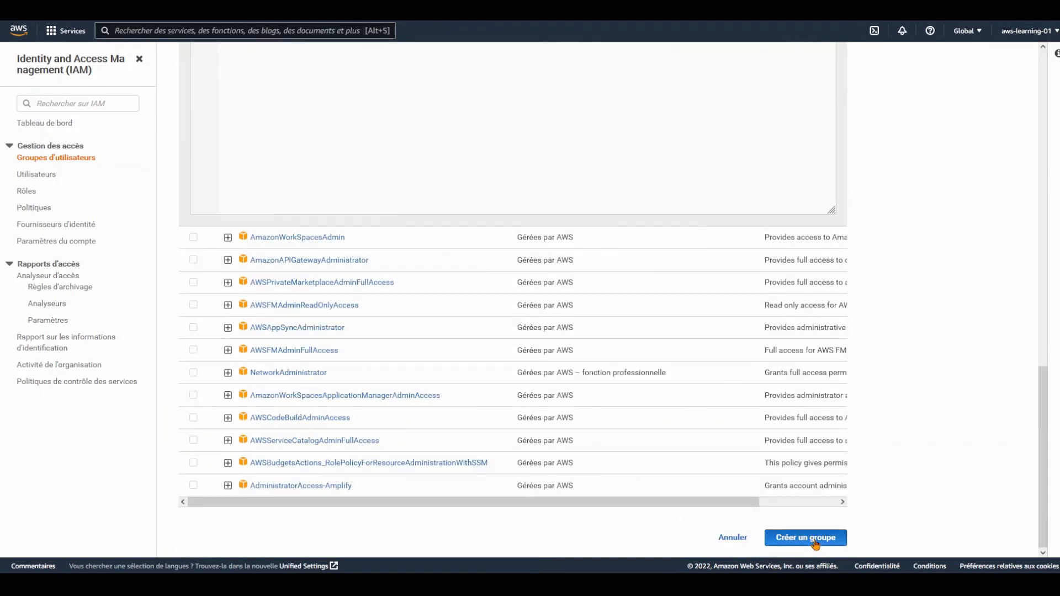
Create the awsl-Administrateurs group, then go to the IAM Users list
left_click(815, 543)
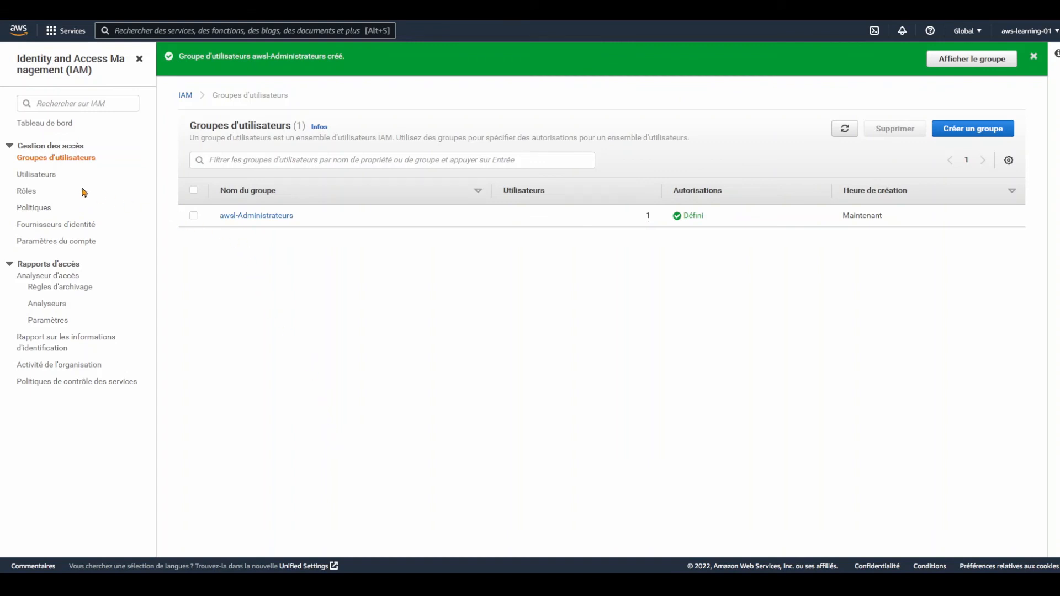
left_click(42, 177)
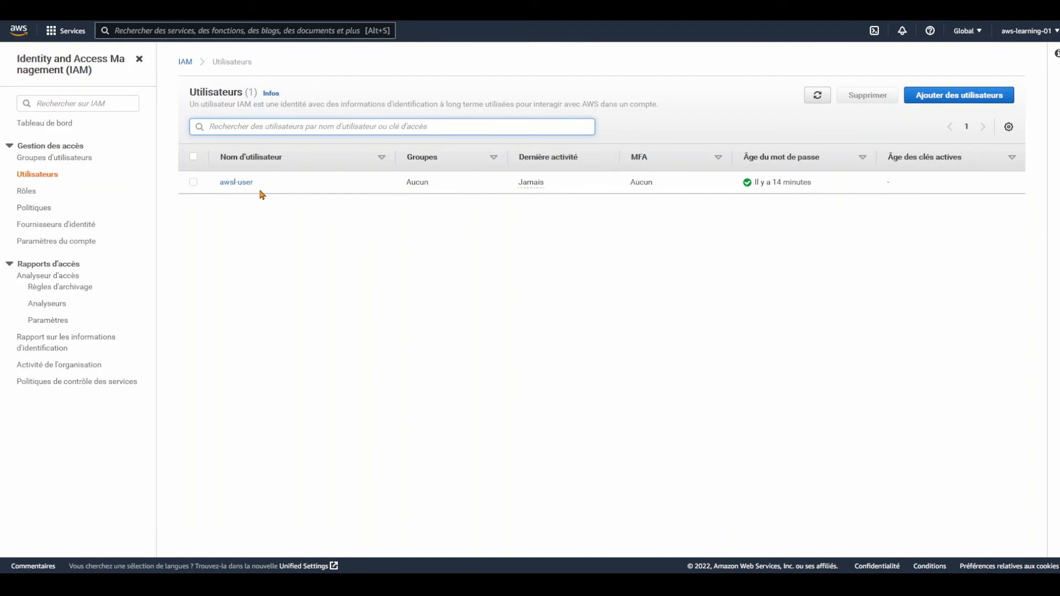
Open awsl-user's details and view its Groupes (1) tab showing awsl-Administrateurs membership
left_click(227, 184)
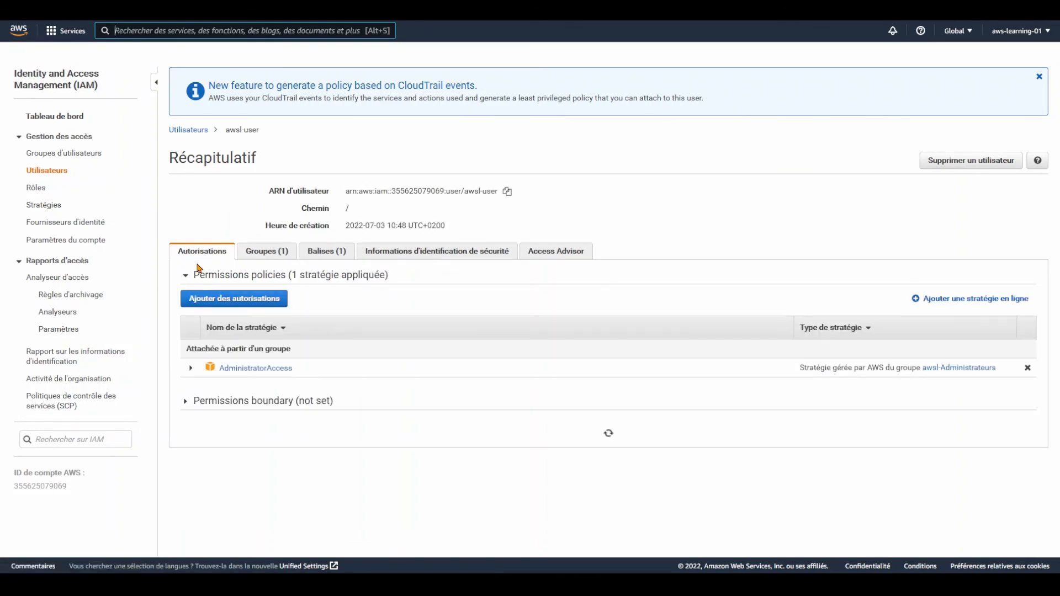
scroll(192, 255, "down", 1)
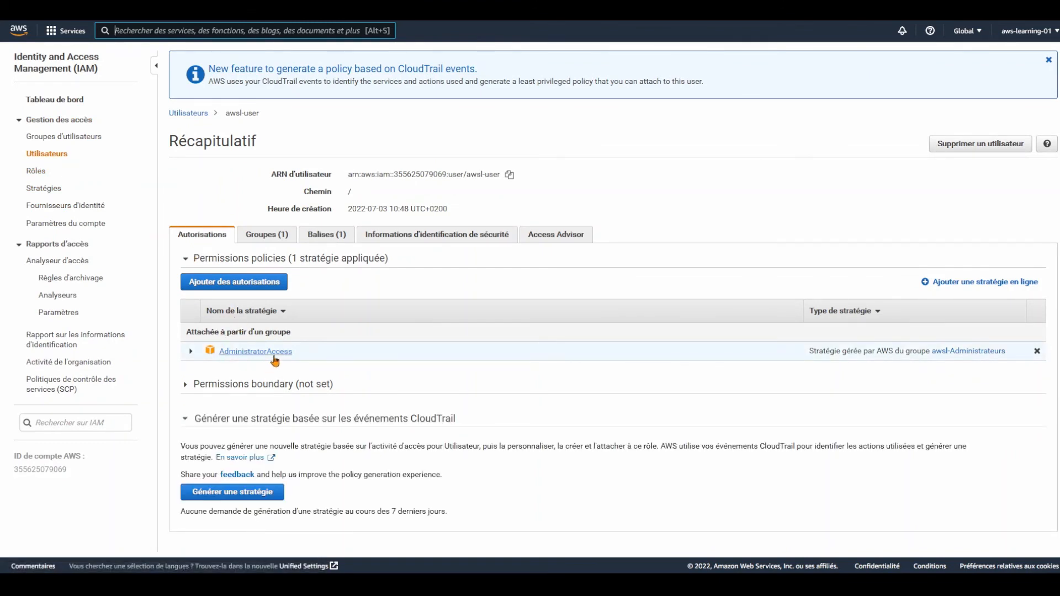
left_click(262, 237)
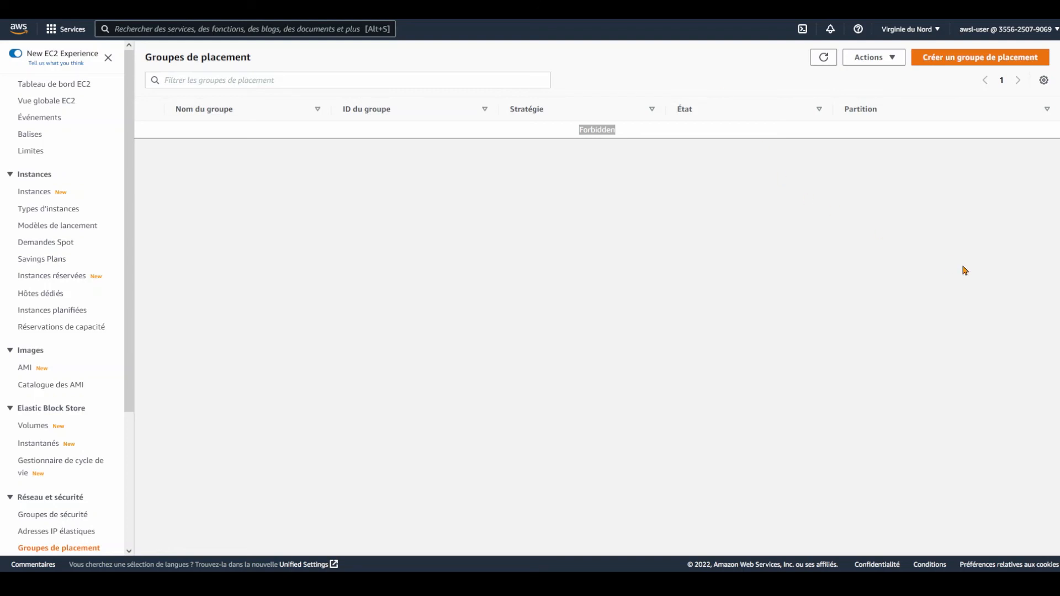
Search 'iam' in the top search bar and open the IAM console
left_click(78, 29)
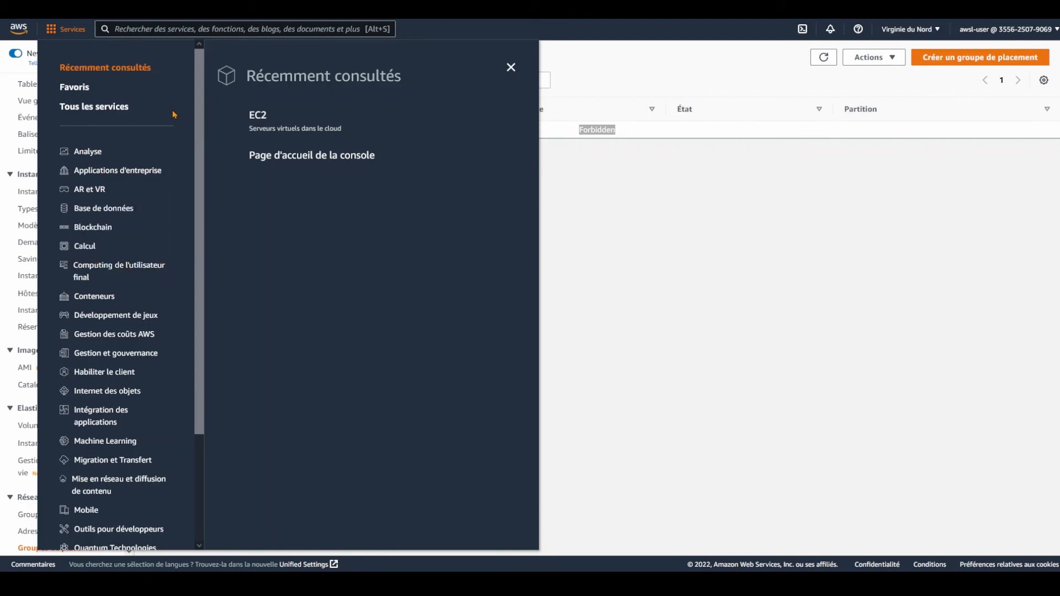
left_click(248, 24)
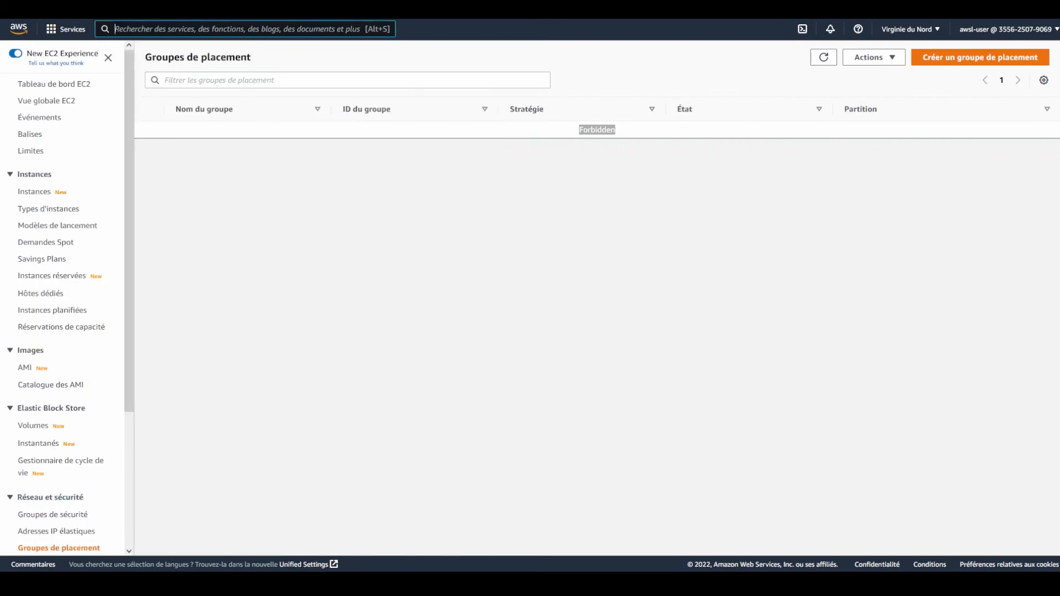
type("iam")
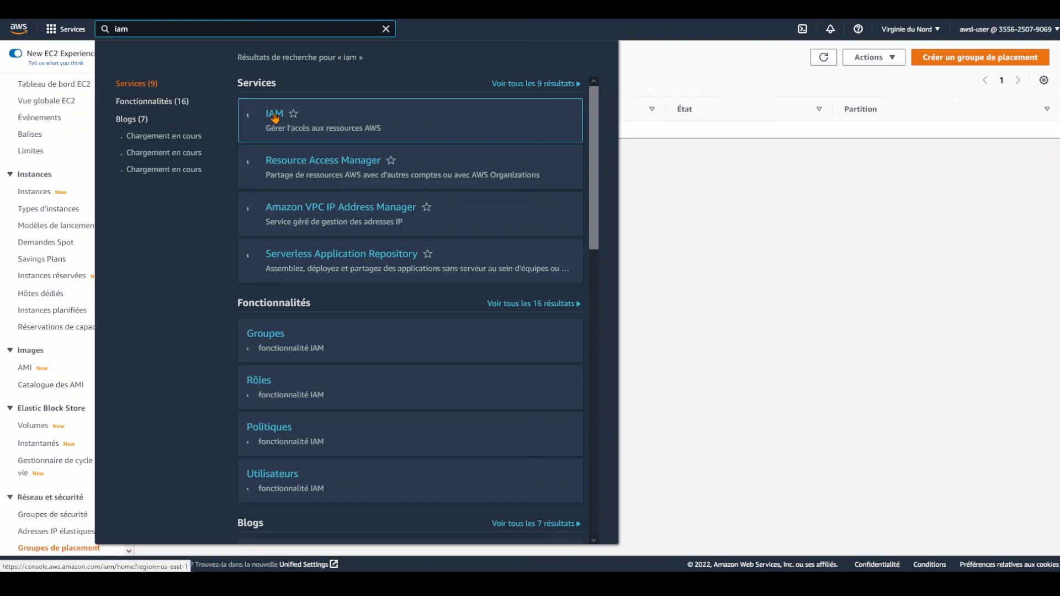
left_click(274, 114)
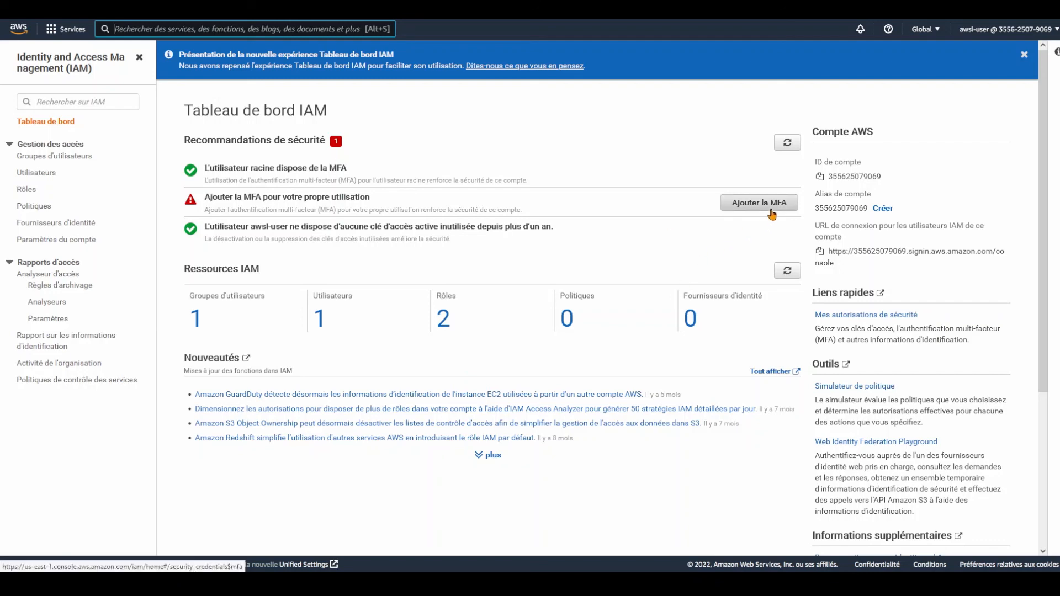
Open Groupes d'utilisateurs as awsl-user to see the awsl-Administrateurs group
left_click(79, 157)
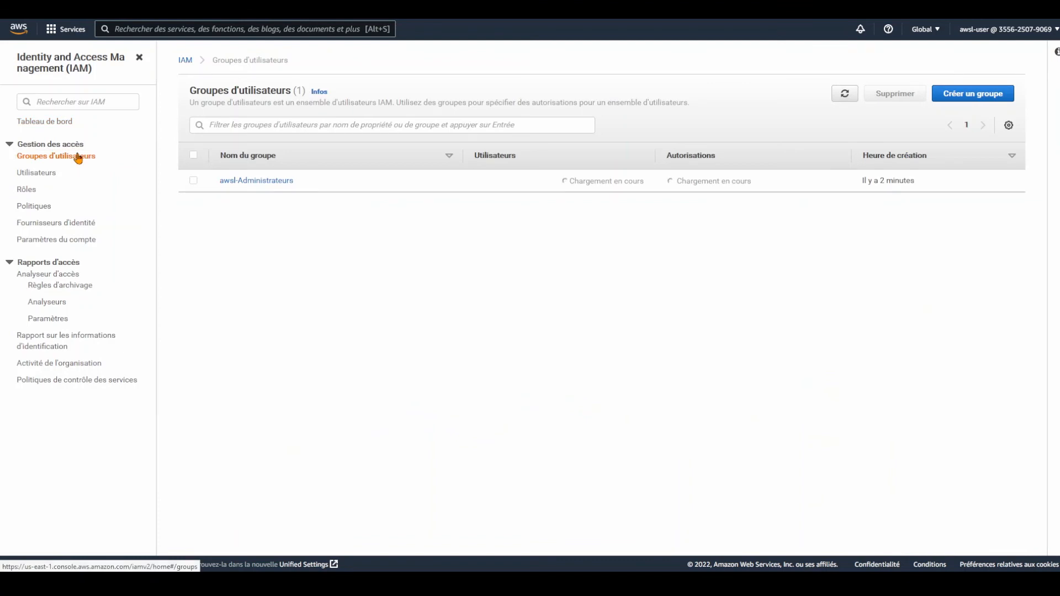